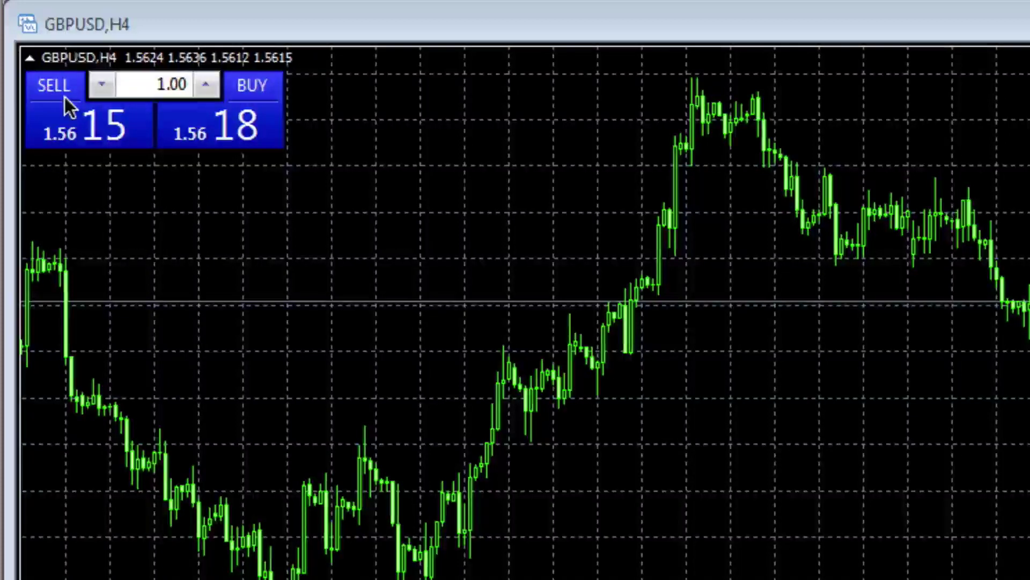
# Hide and restore the GBPUSD chart's trade panel, and view the sell order form without placing an order.
pyautogui.click(30, 60)
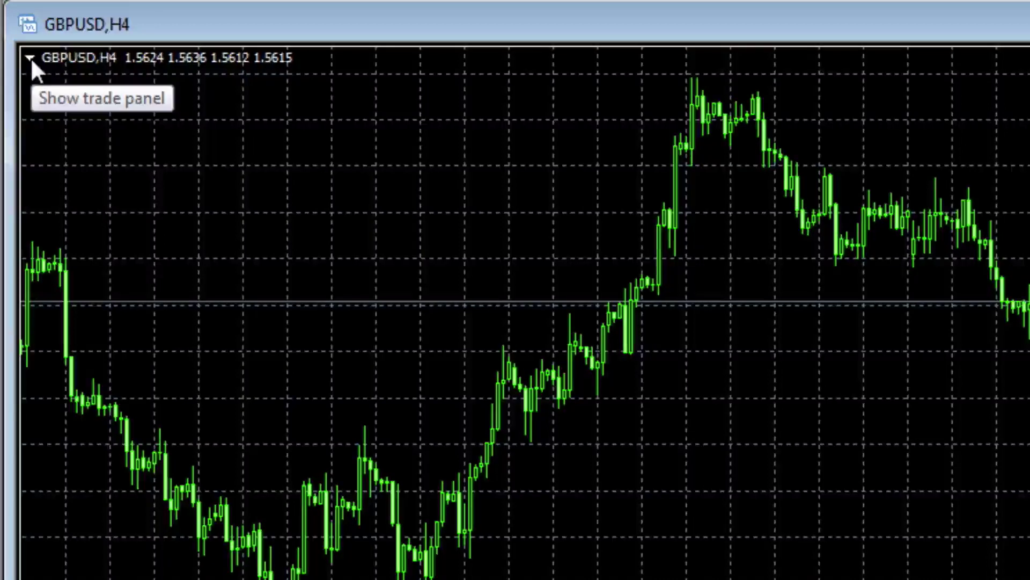
pyautogui.click(31, 58)
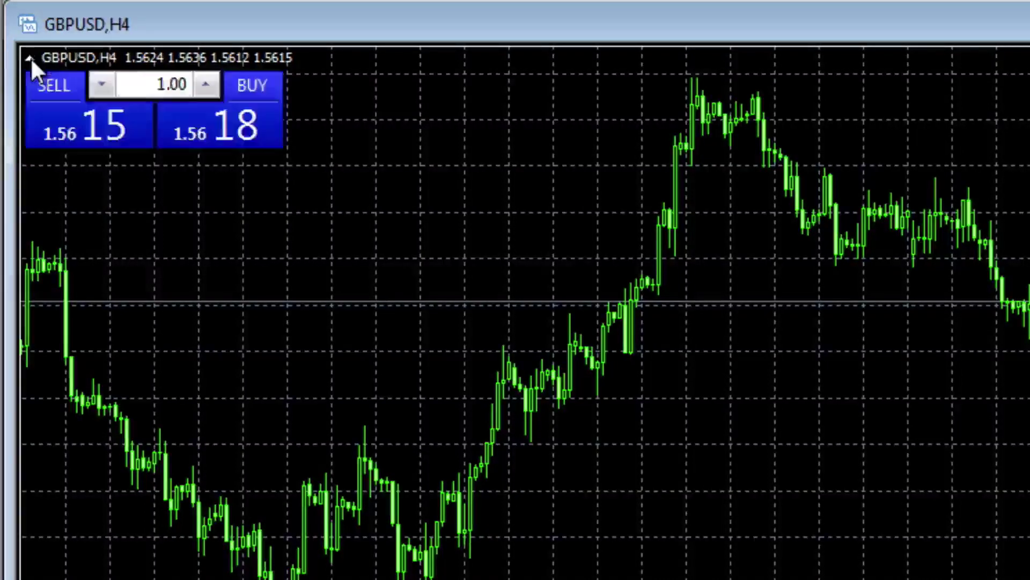
pyautogui.click(62, 102)
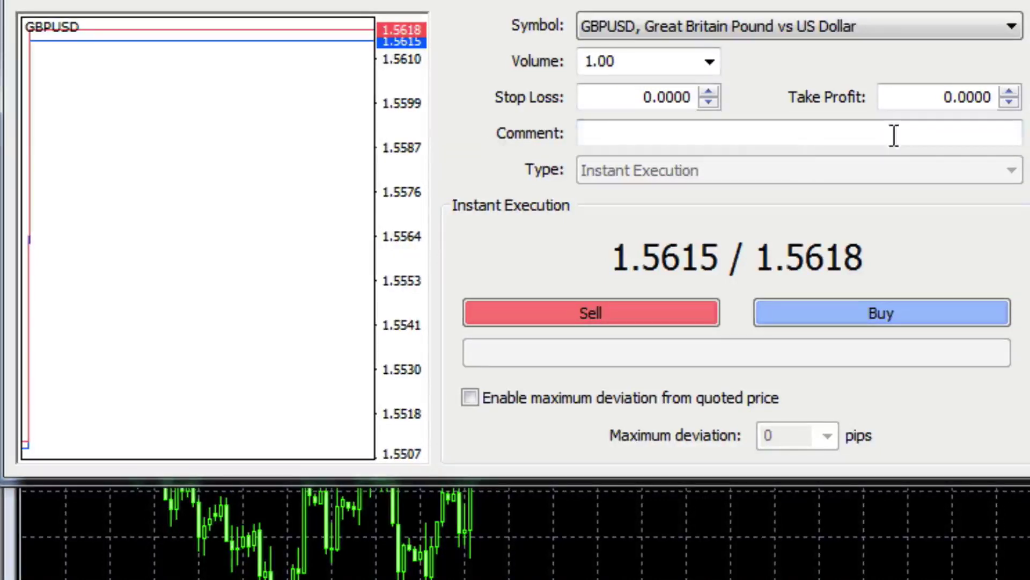
pyautogui.click(1020, 8)
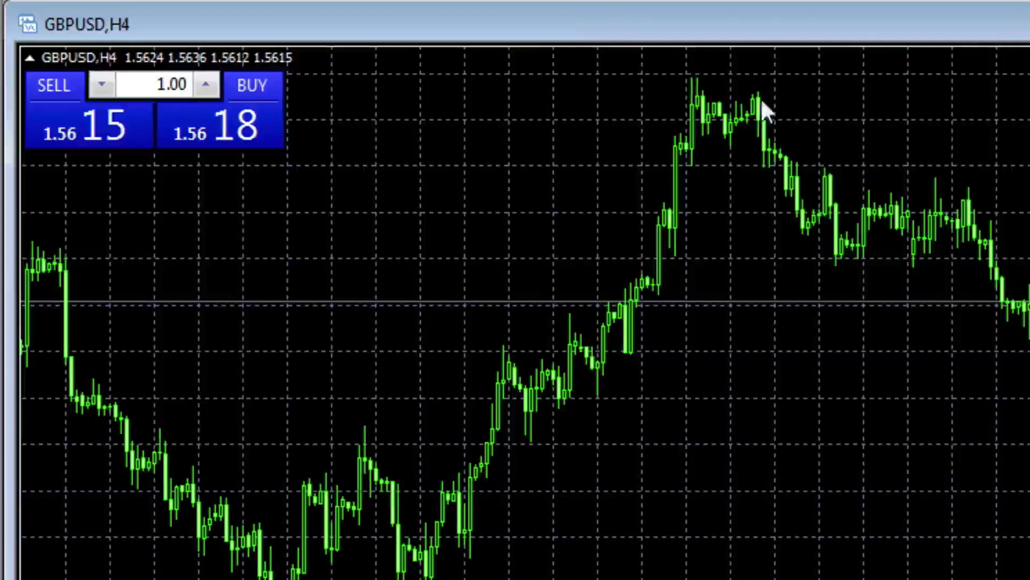
# Hide the one-click trade panels on the GBPUSD, USDCHF, AUDUSD and USDCAD charts.
pyautogui.click(29, 58)
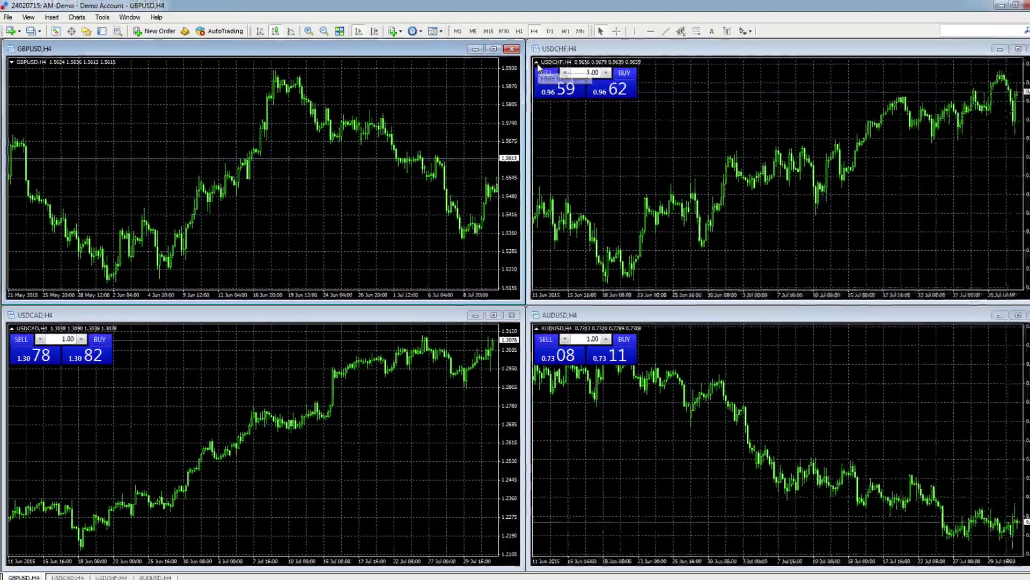
pyautogui.click(526, 62)
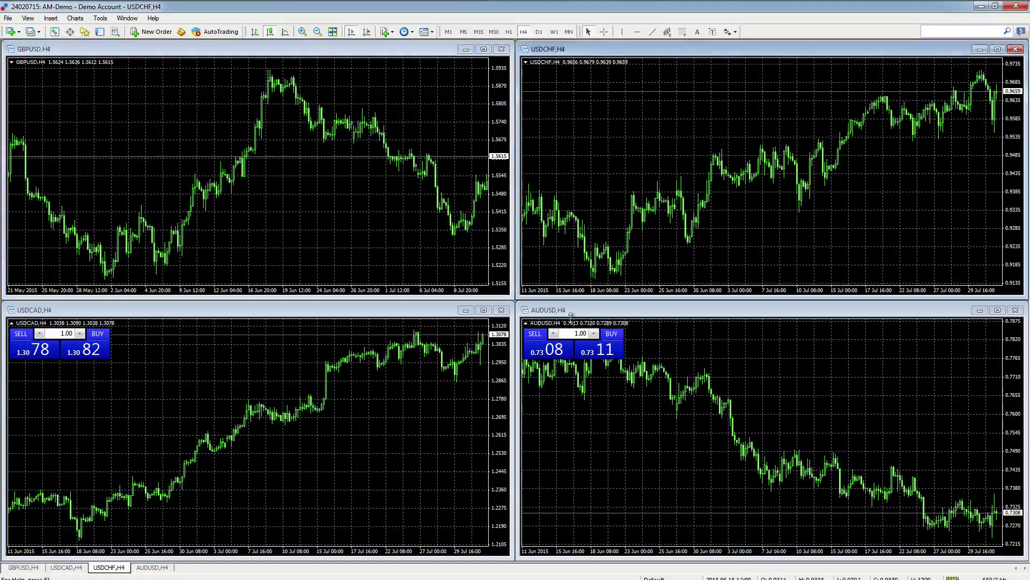
pyautogui.click(526, 323)
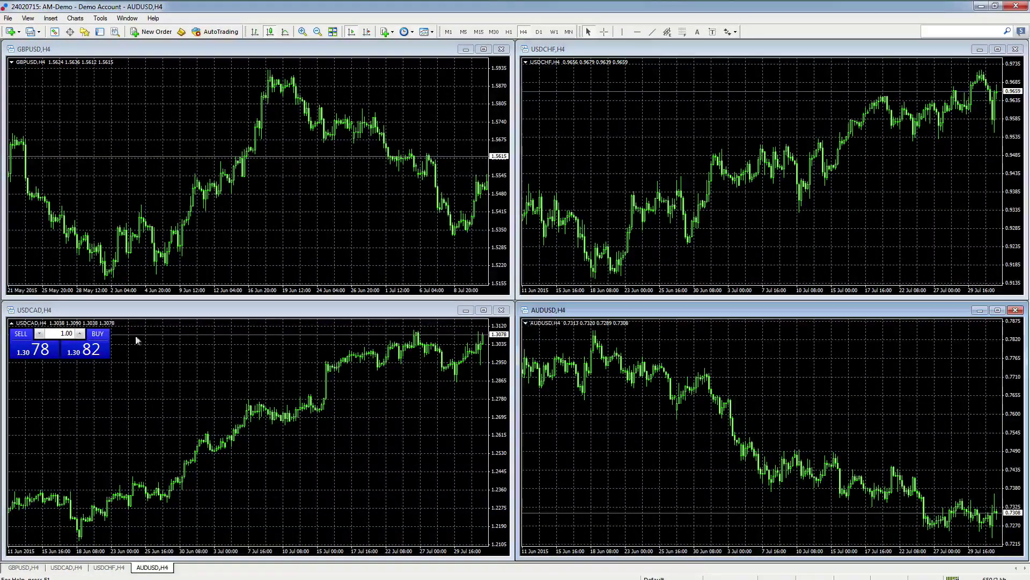
pyautogui.click(11, 323)
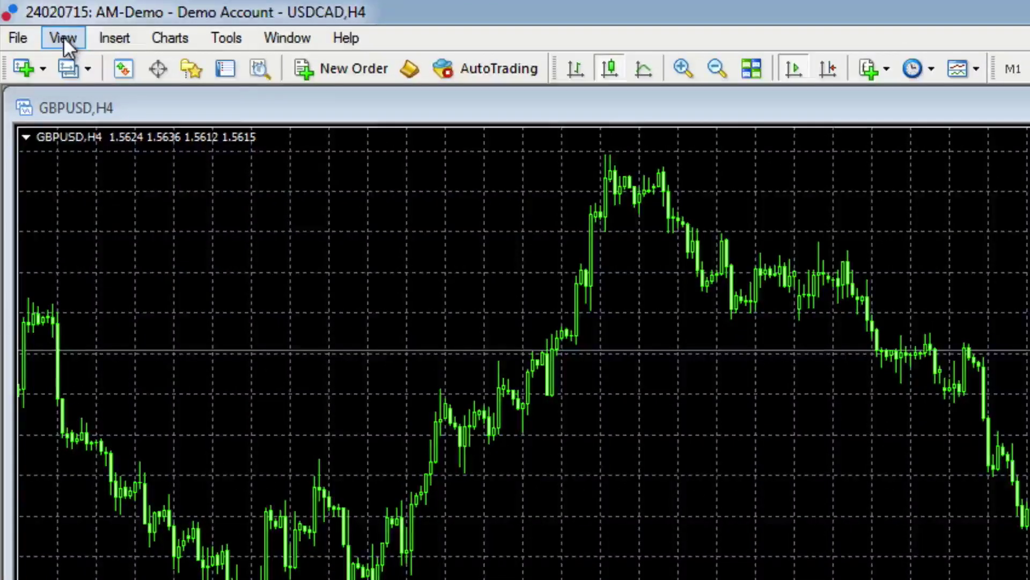
# Hide the charts bar and retile the four chart windows to fill the workspace.
pyautogui.click(63, 39)
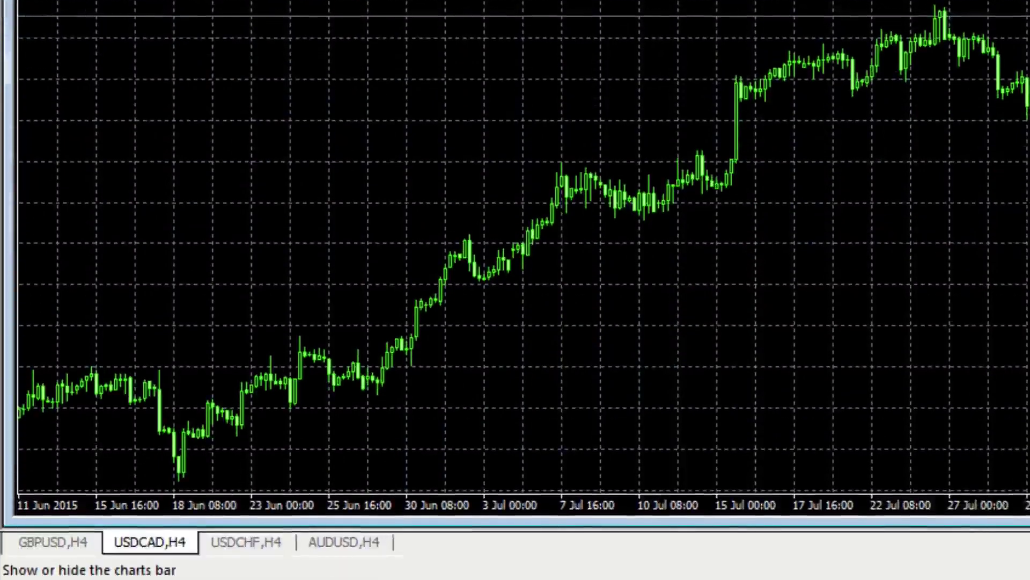
pyautogui.press('Return')
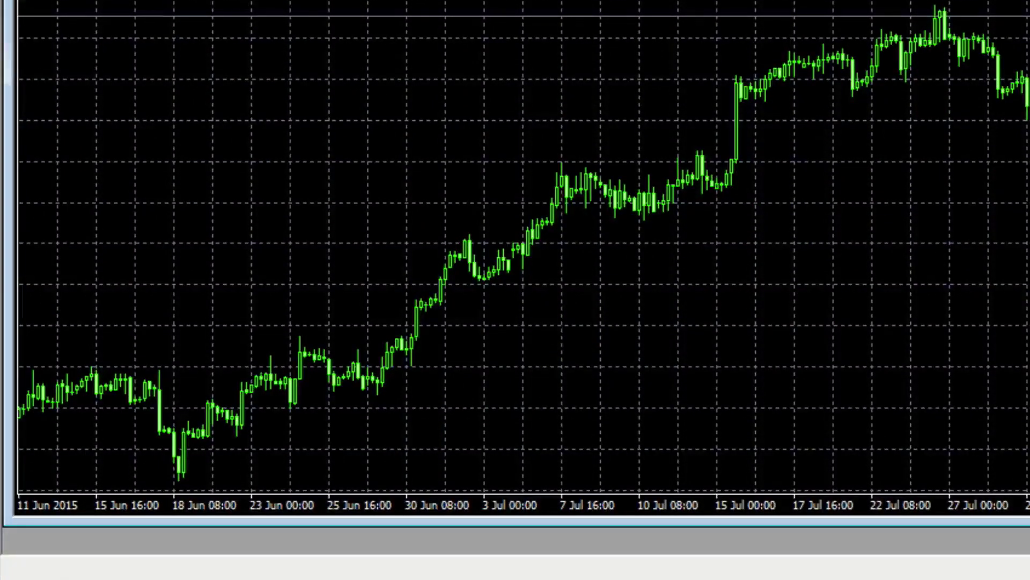
pyautogui.press('Return')
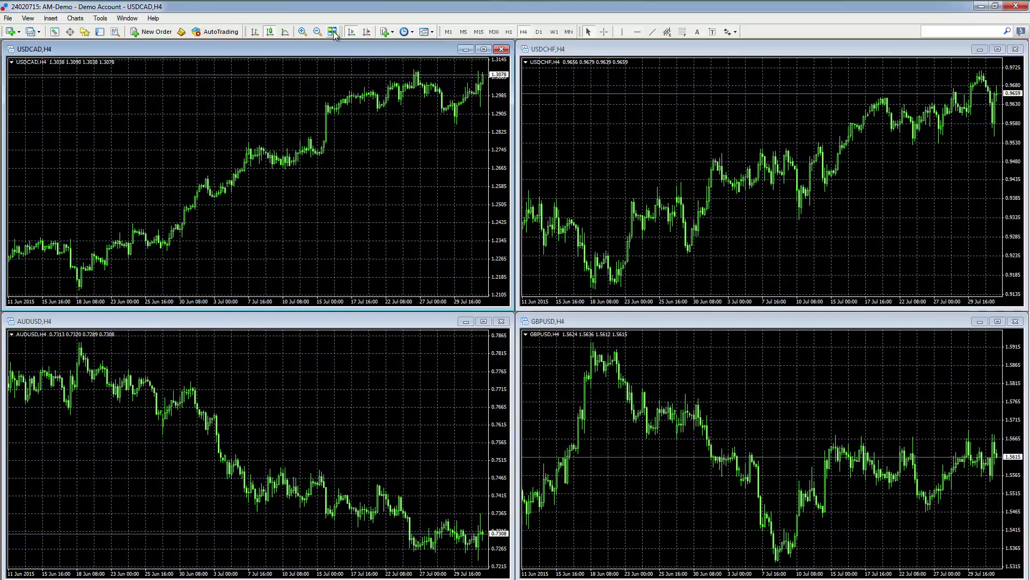
# Show the charts bar again and use it to activate the AUDUSD, USDCHF, USDCAD and GBPUSD charts in turn.
pyautogui.click(29, 18)
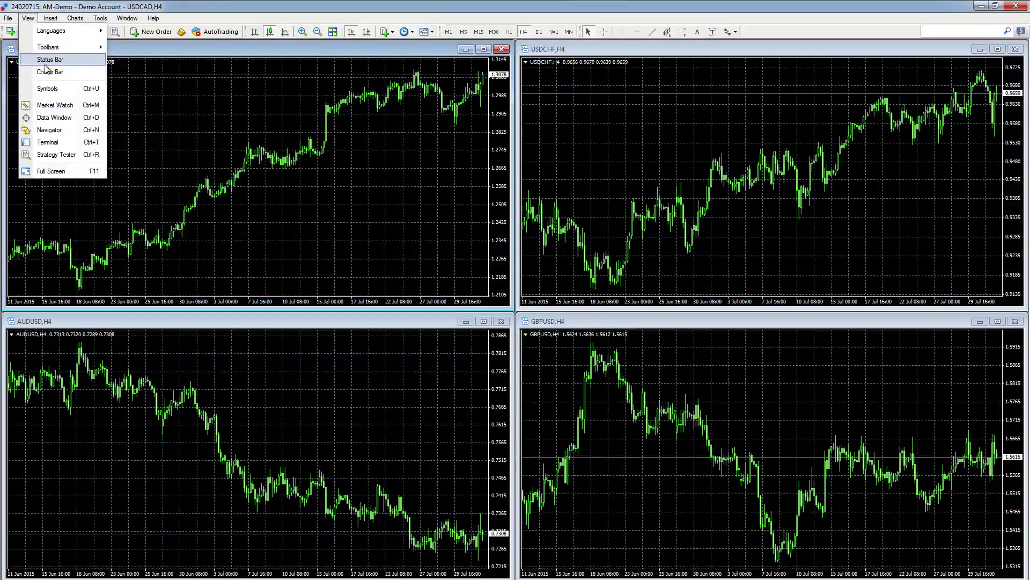
pyautogui.click(48, 71)
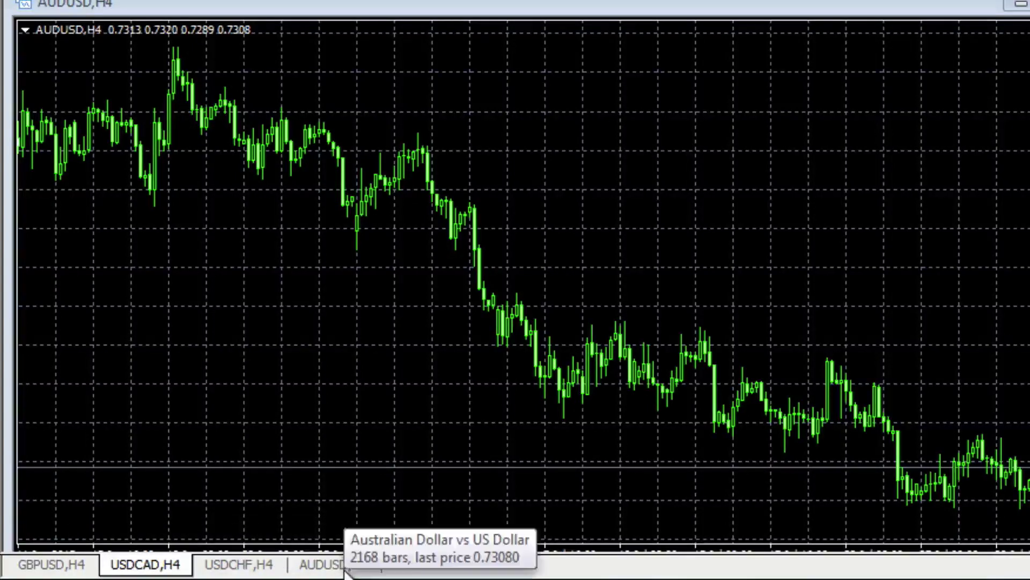
pyautogui.click(317, 572)
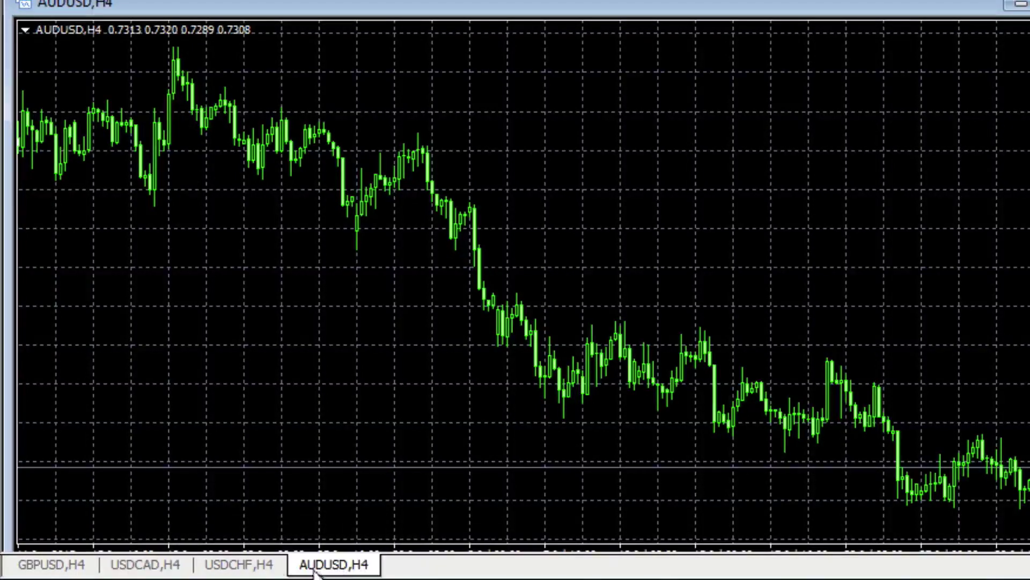
pyautogui.click(241, 569)
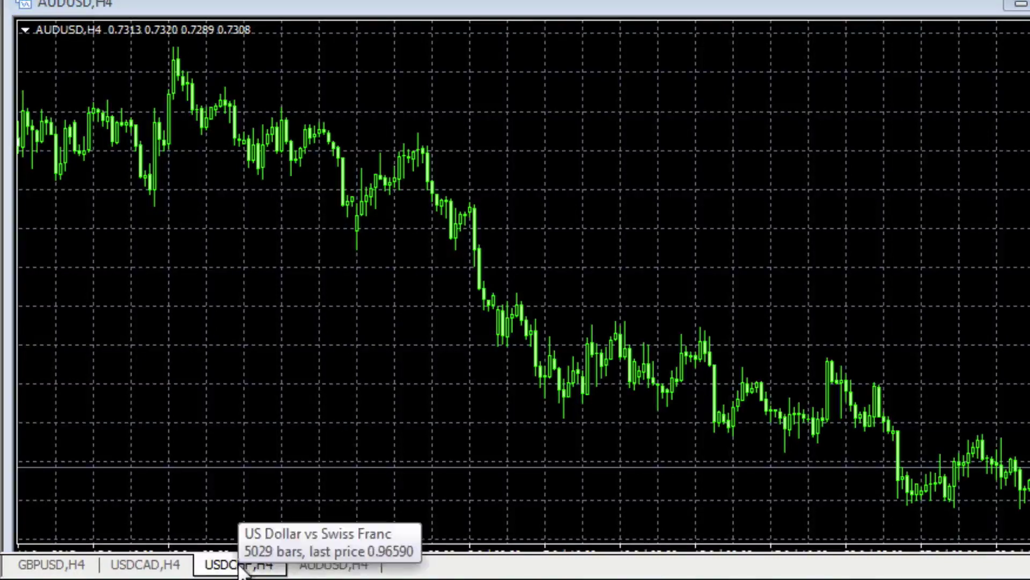
pyautogui.click(150, 567)
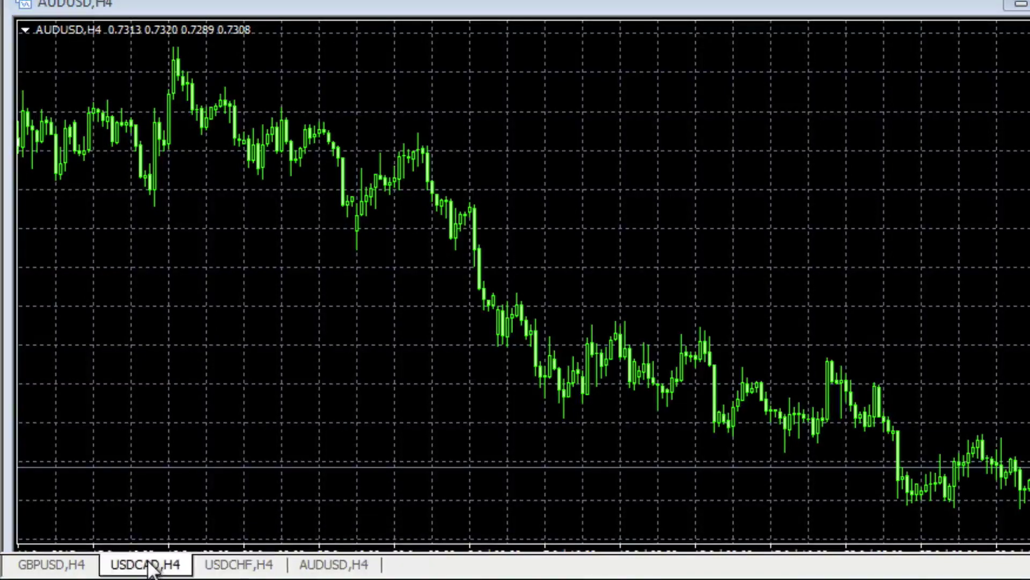
pyautogui.click(53, 567)
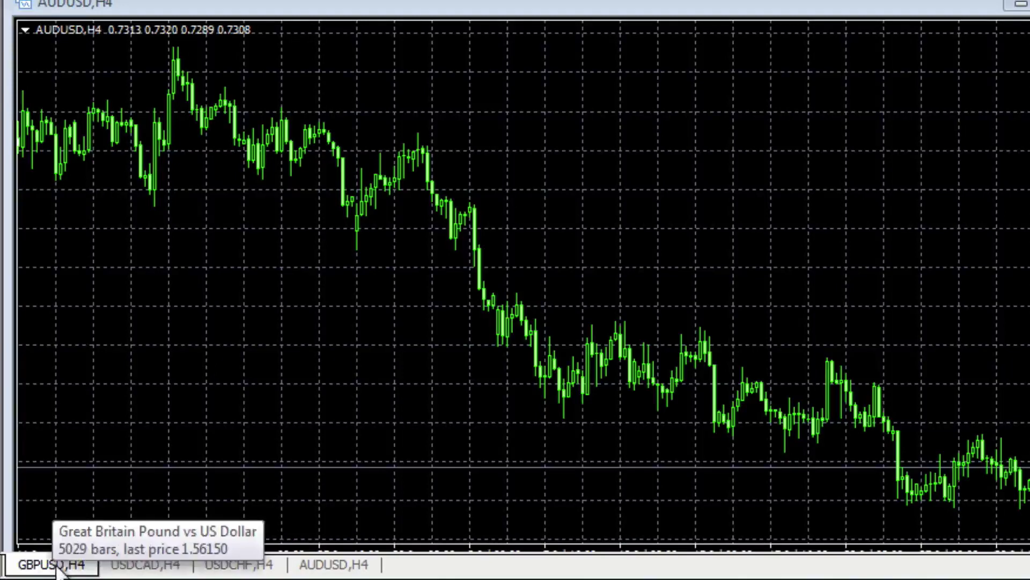
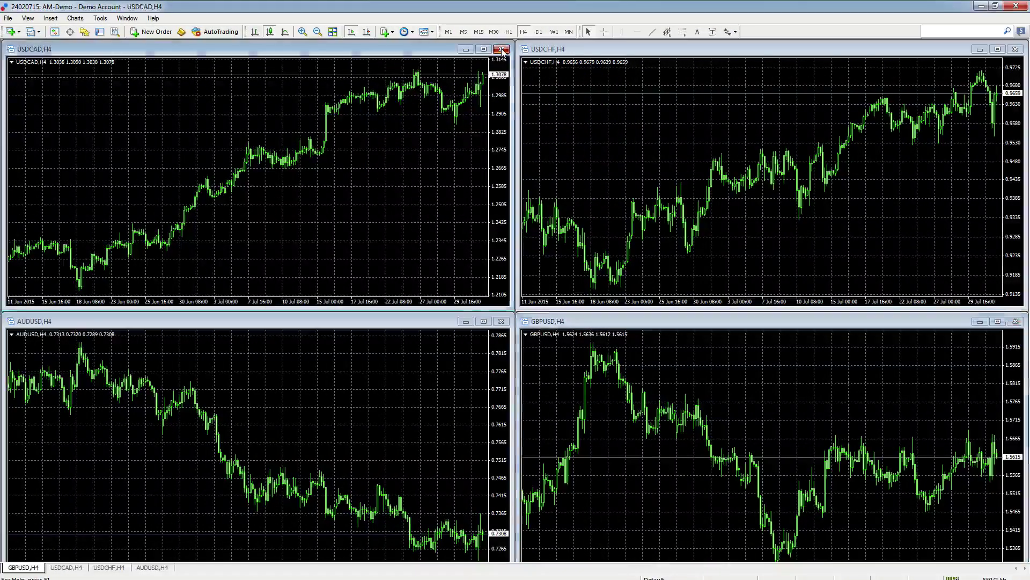
# Close the USDCAD and AUDUSD charts and tile the remaining GBPUSD and USDCHF windows.
pyautogui.click(501, 48)
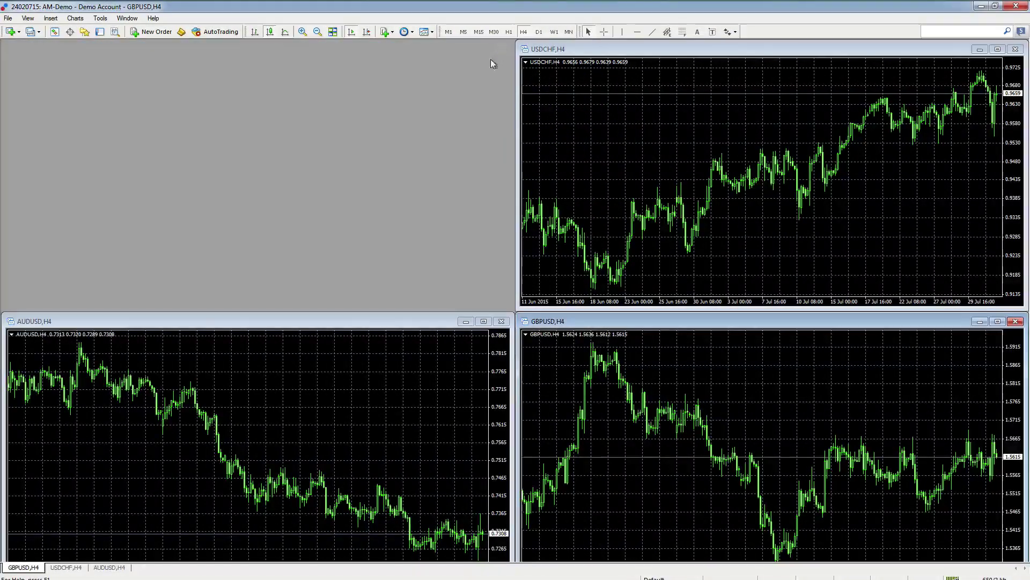
pyautogui.click(502, 321)
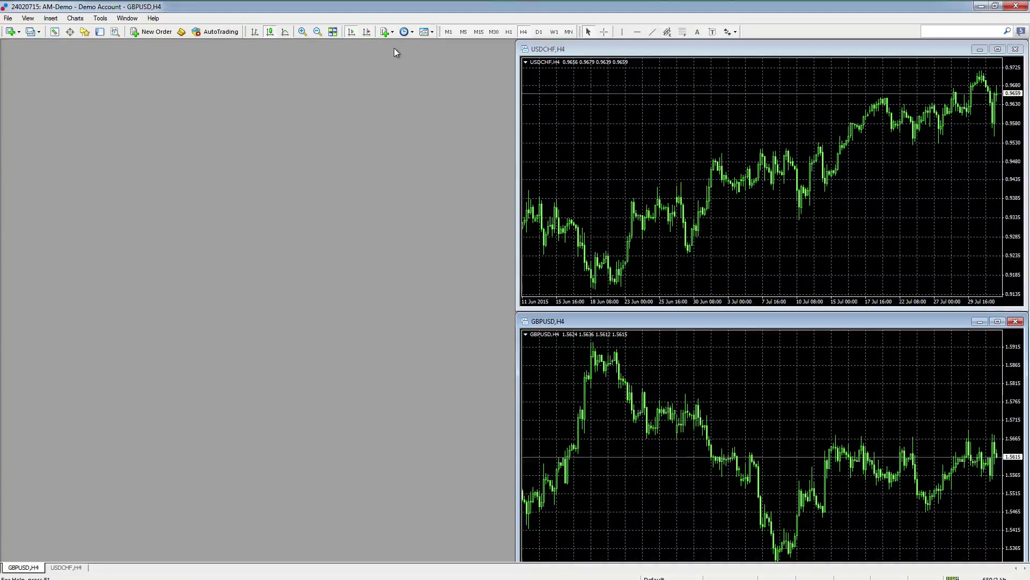
pyautogui.click(333, 31)
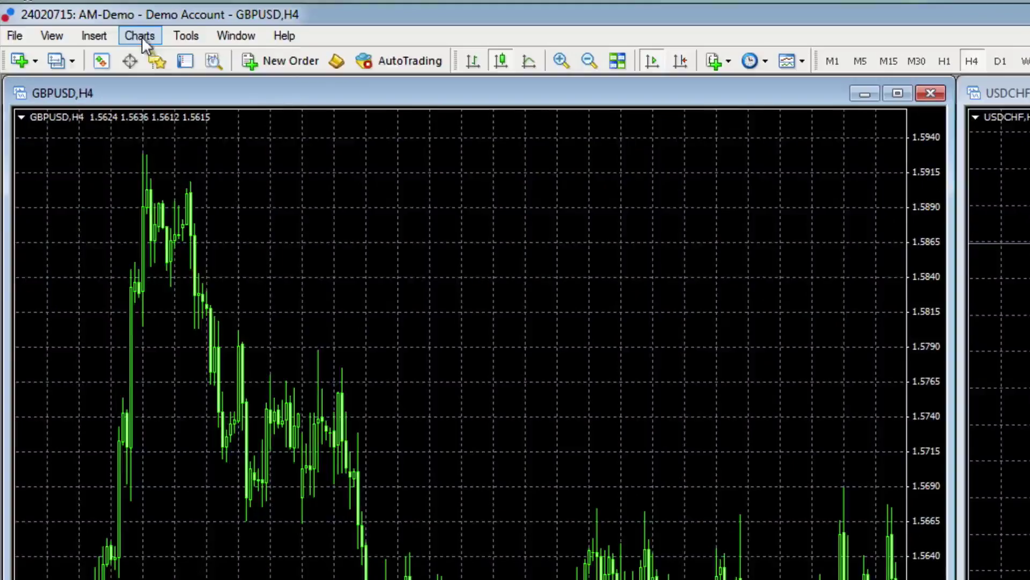
pyautogui.click(142, 37)
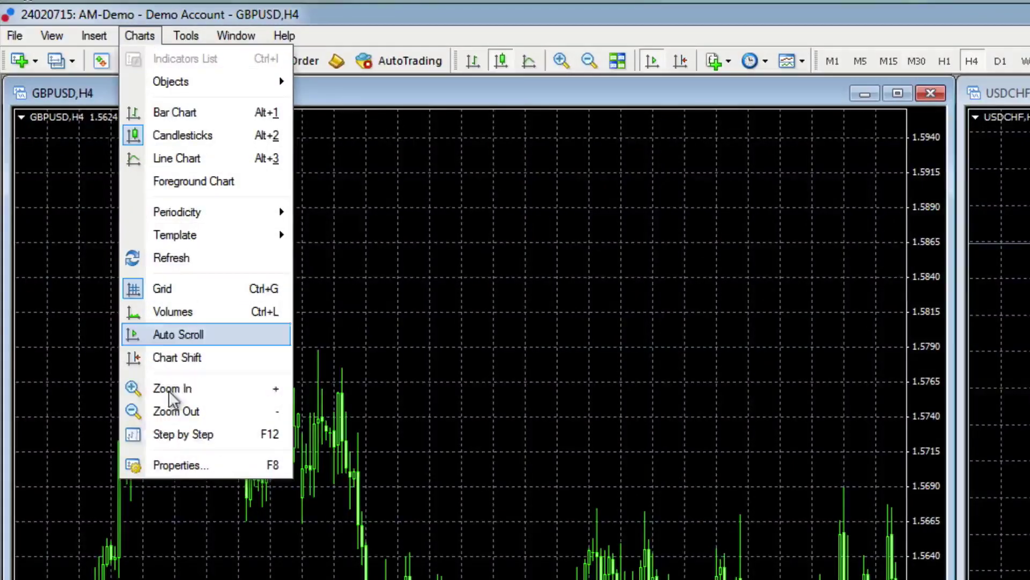
pyautogui.click(172, 466)
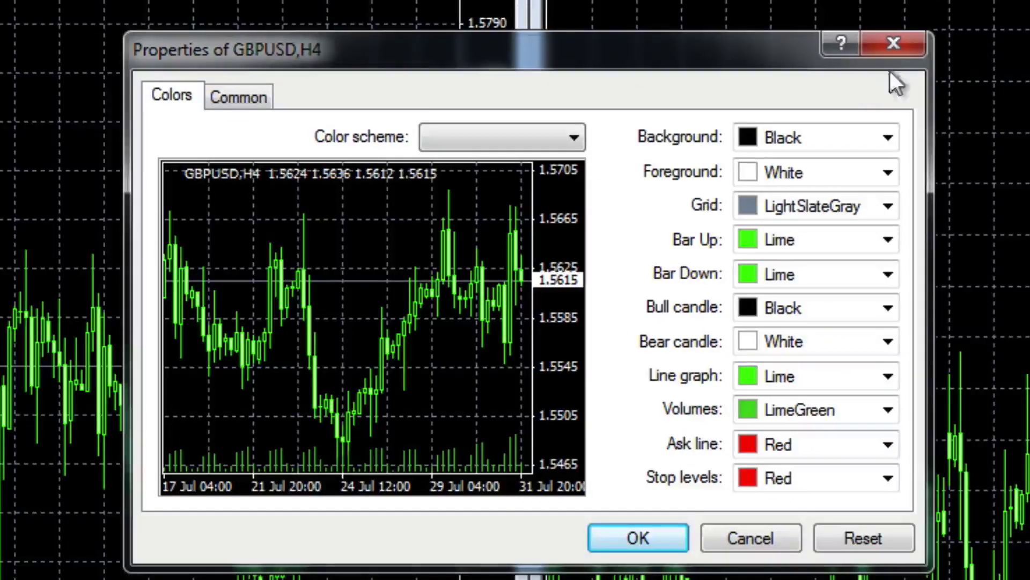
pyautogui.click(894, 41)
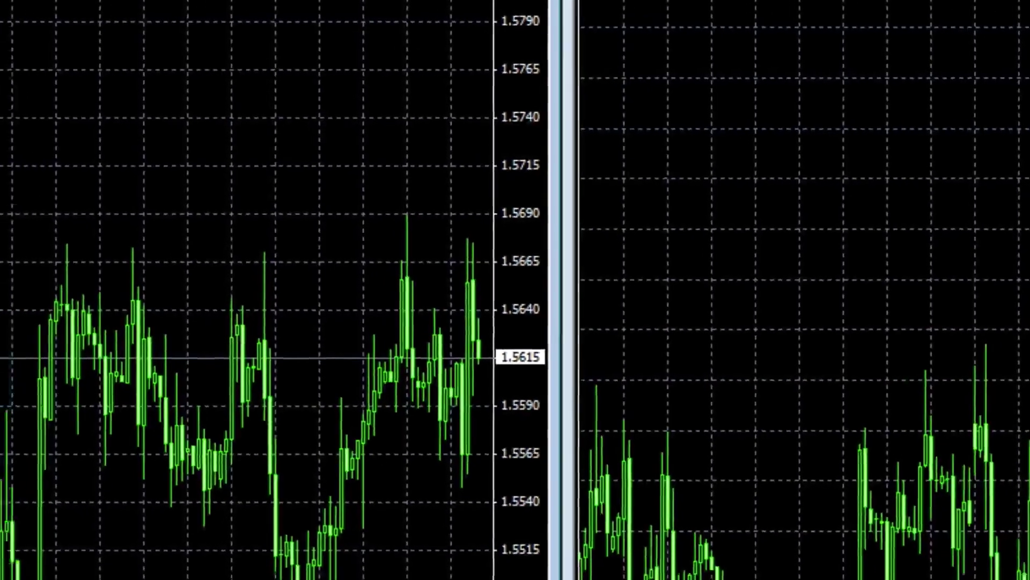
# In the GBPUSD chart's properties, preview the Yellow On Black and Black On White color schemes, and select Green On Black.
pyautogui.rightClick(54, 35)
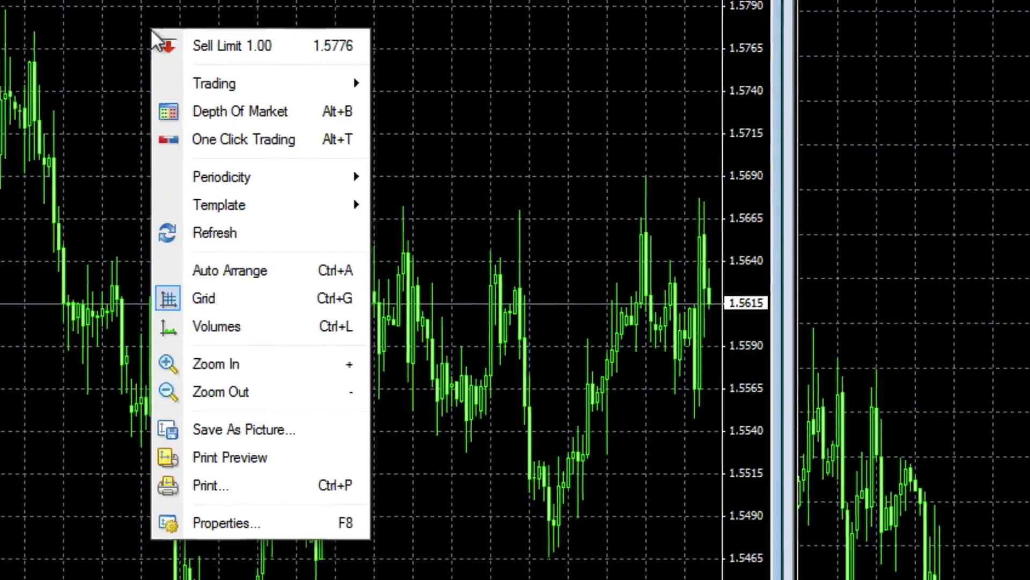
pyautogui.click(232, 522)
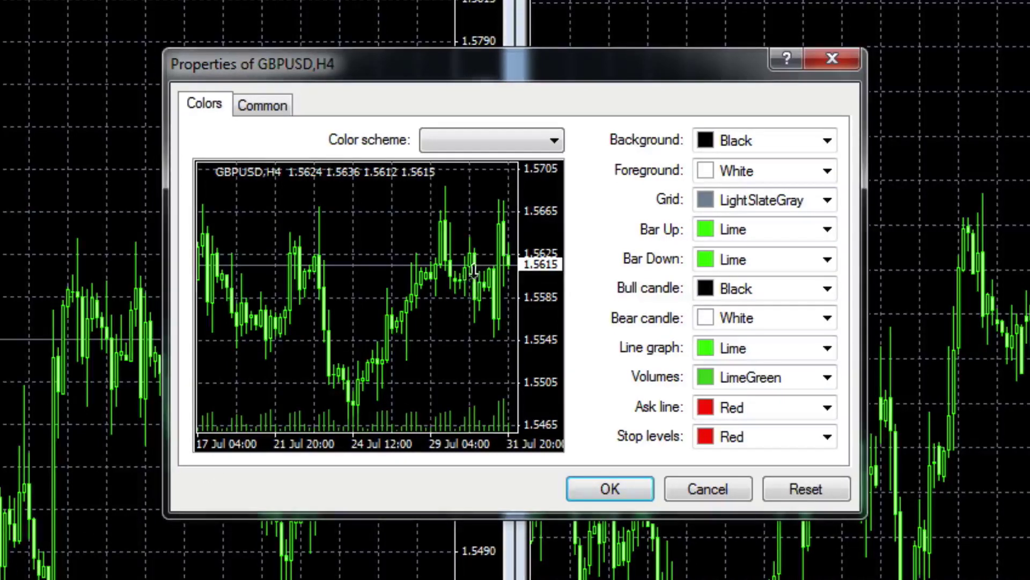
pyautogui.click(554, 142)
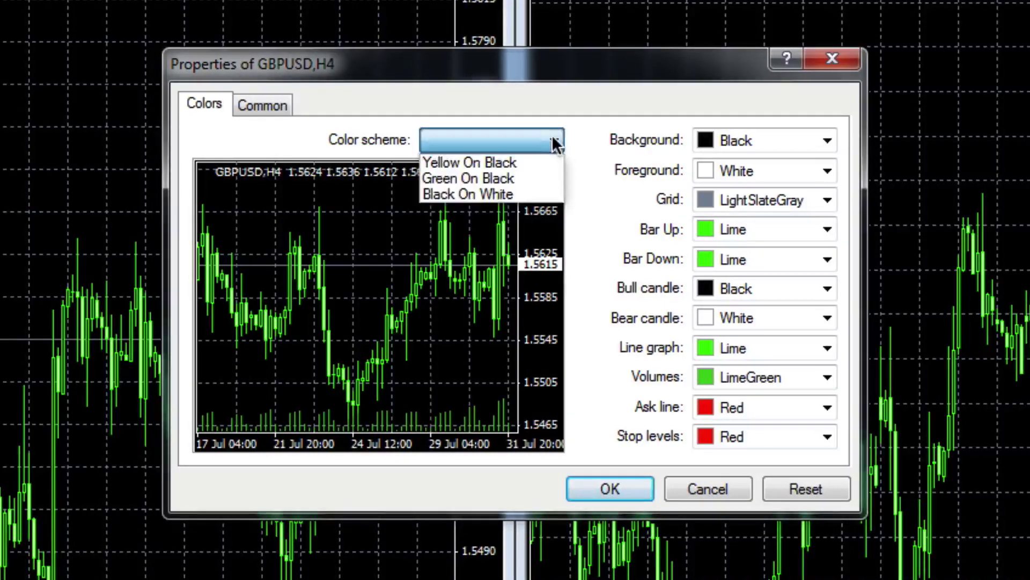
pyautogui.click(535, 162)
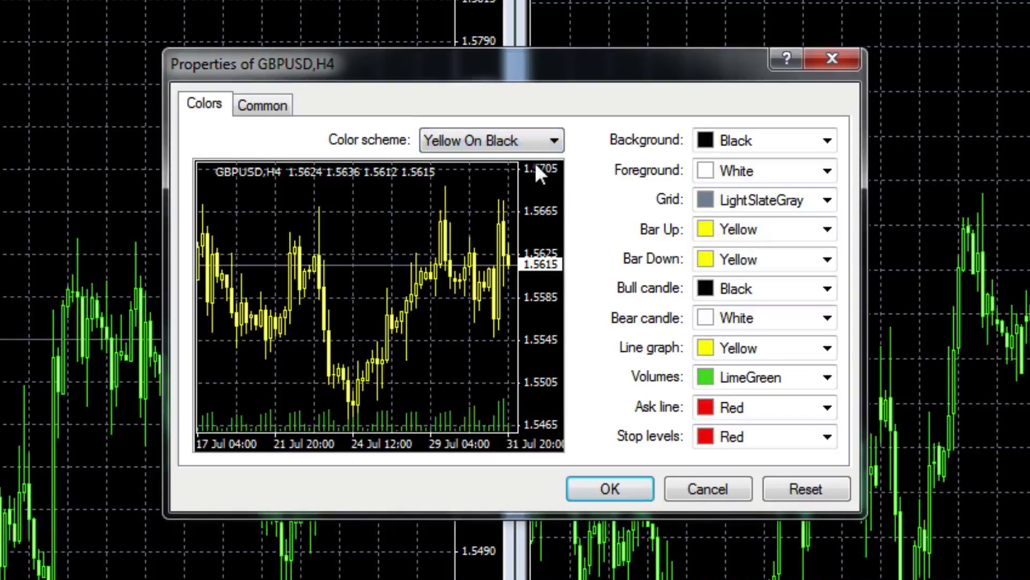
pyautogui.click(553, 141)
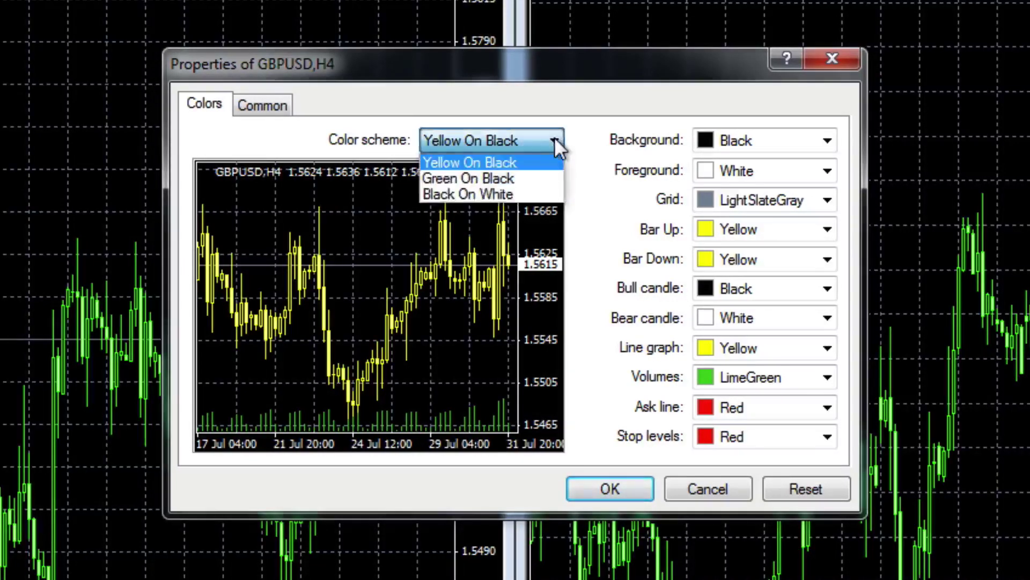
pyautogui.click(530, 179)
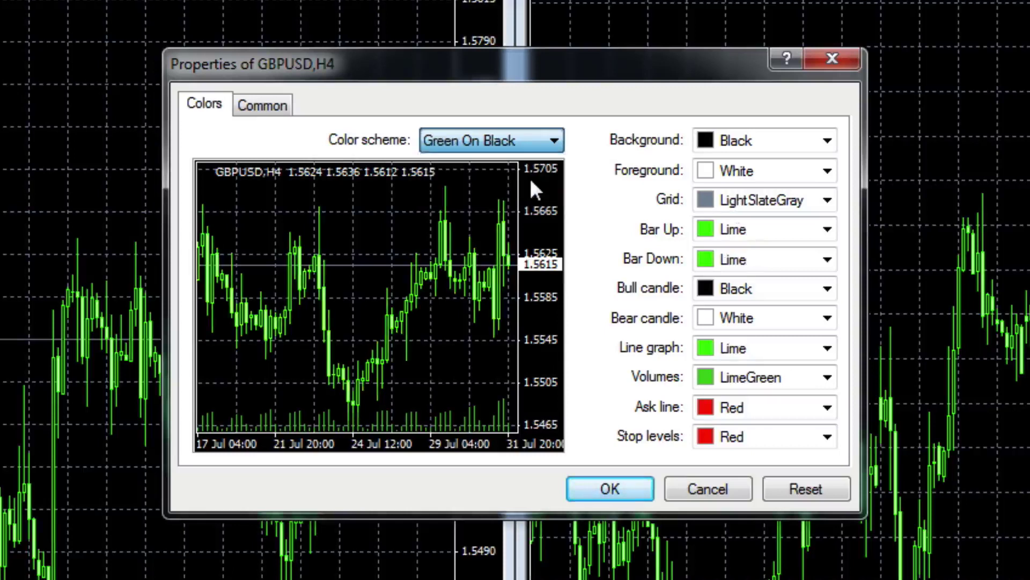
pyautogui.click(550, 141)
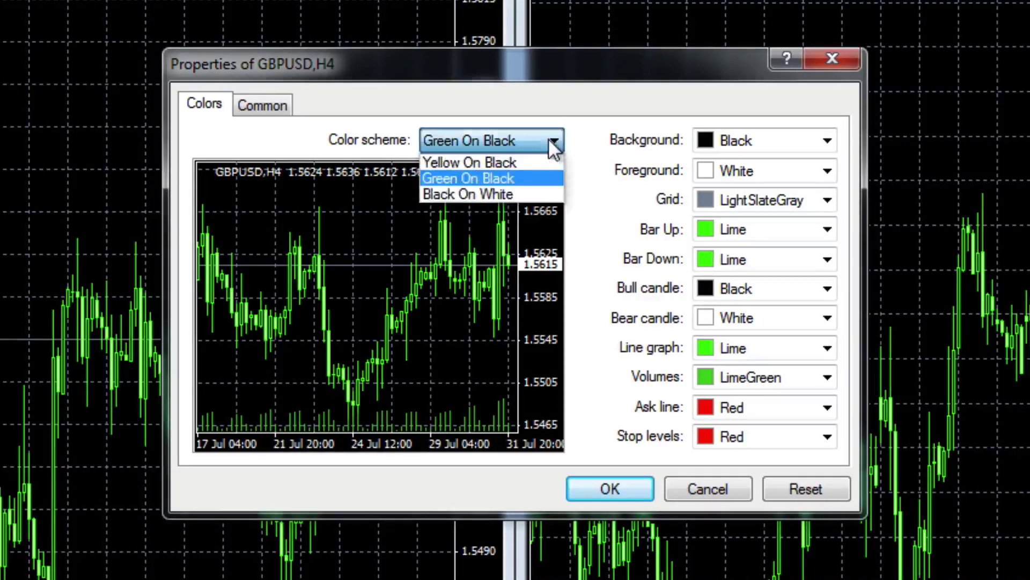
pyautogui.click(523, 193)
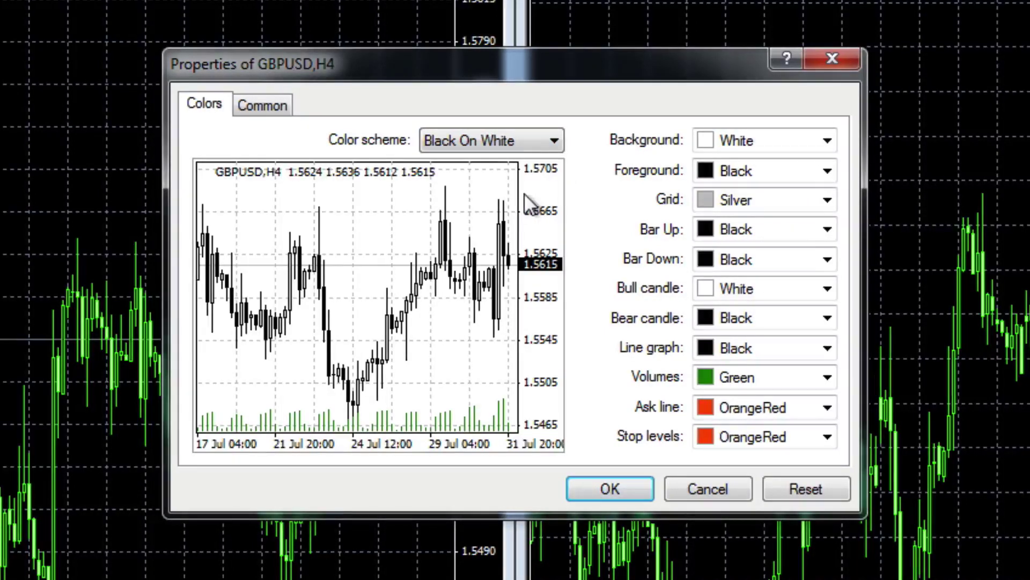
pyautogui.click(553, 141)
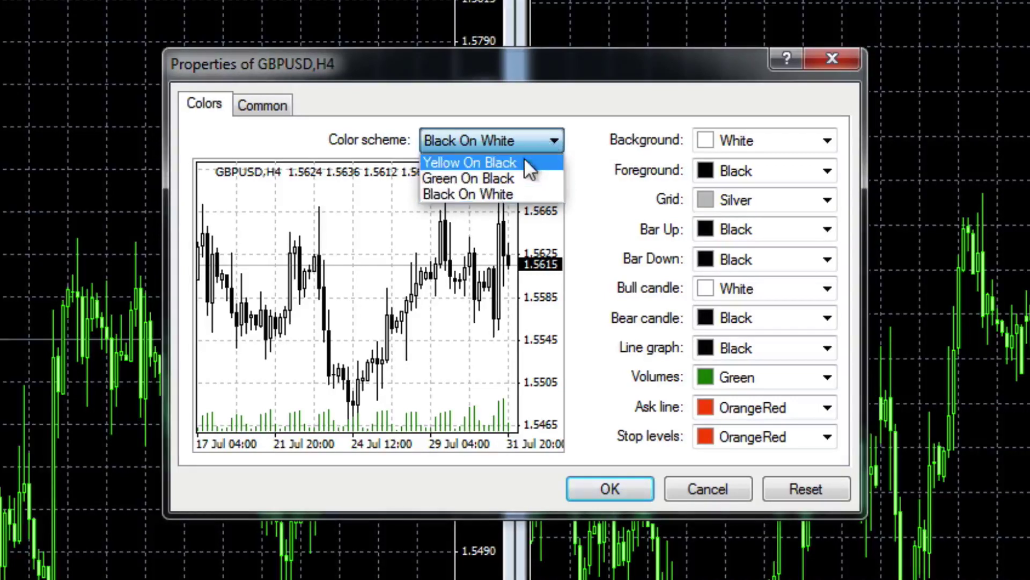
pyautogui.click(520, 178)
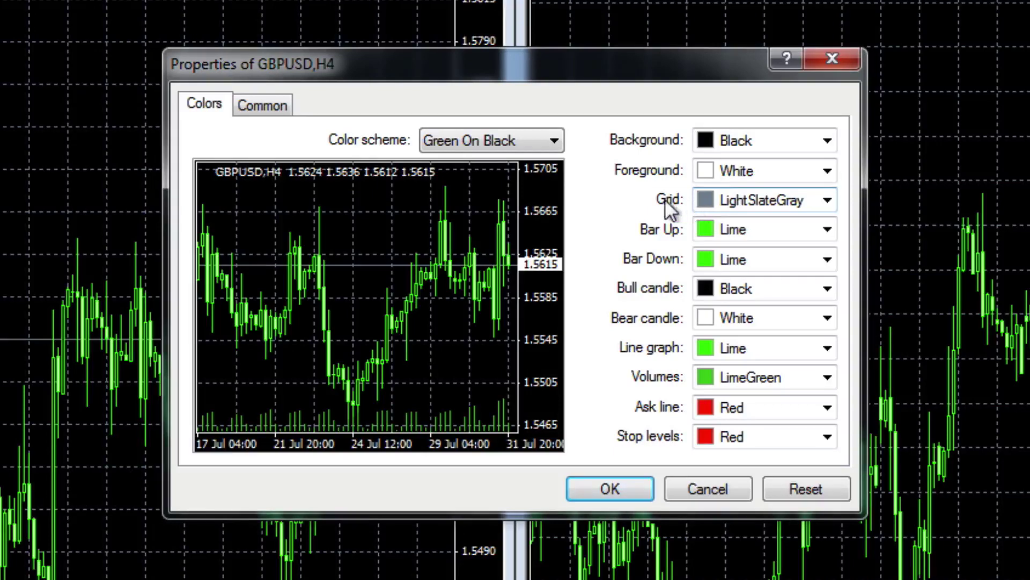
# Turn off the grid in the GBPUSD chart's common properties, keep Candlesticks as the chart type, and apply the settings.
pyautogui.click(265, 110)
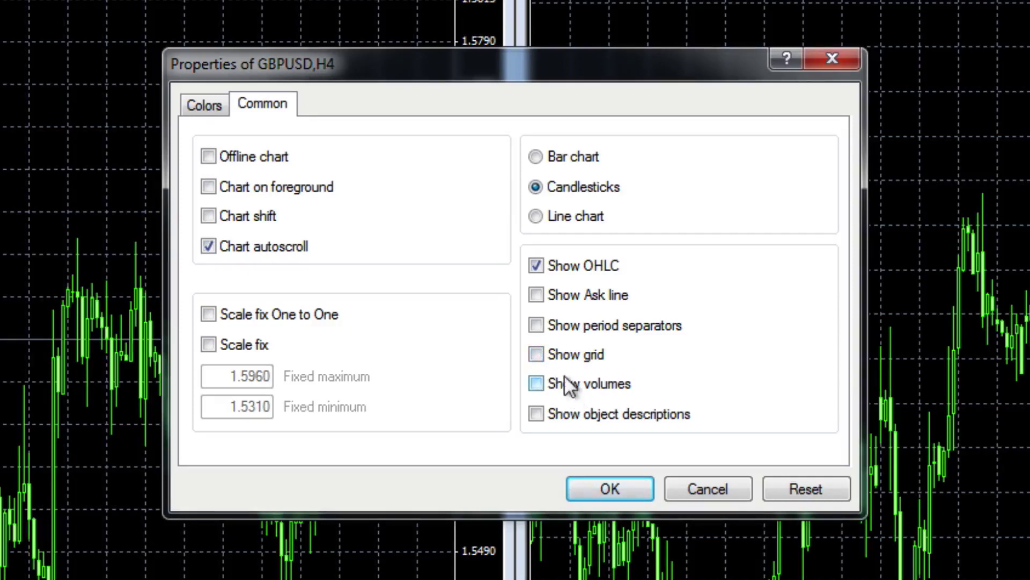
pyautogui.click(607, 487)
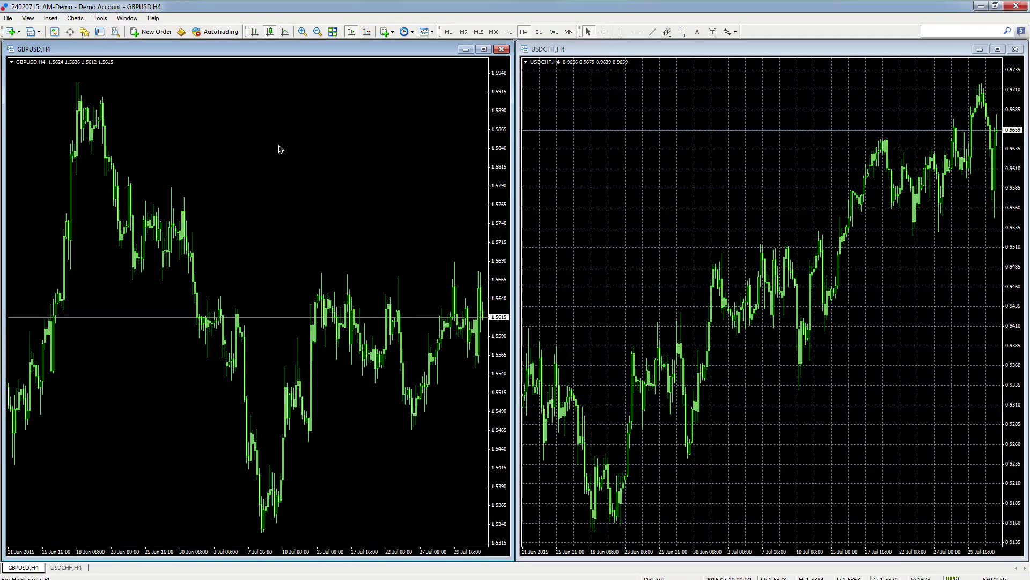
# In the GBPUSD chart's color properties, set Bar Up to DodgerBlue and Bar Down to Red.
pyautogui.rightClick(279, 147)
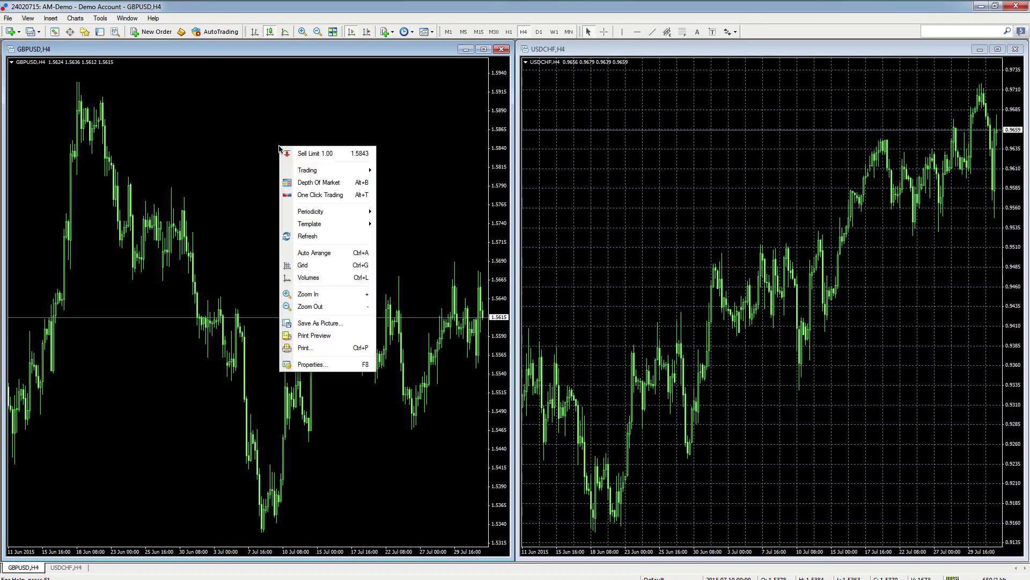
pyautogui.click(311, 365)
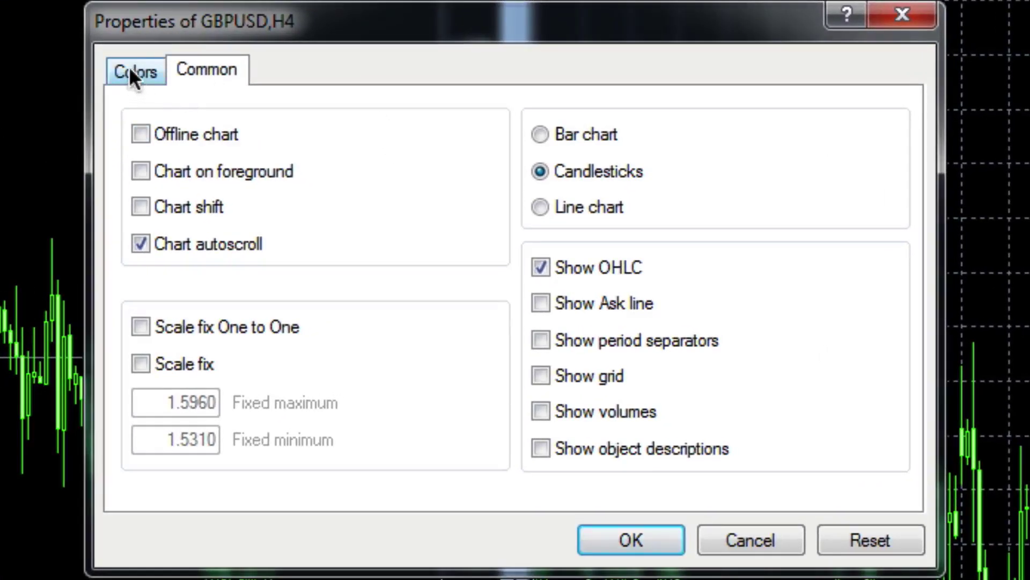
pyautogui.click(234, 131)
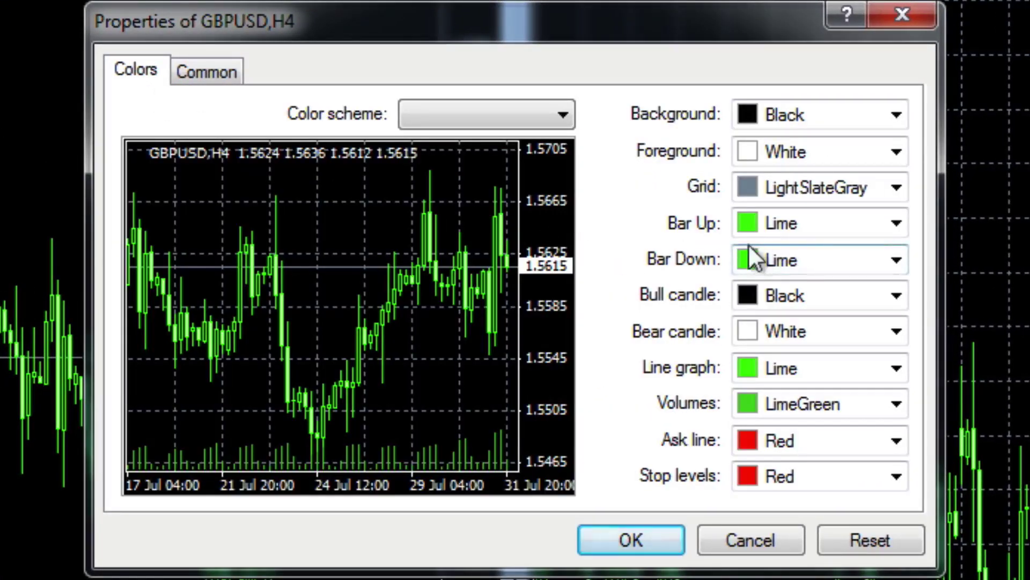
pyautogui.click(896, 223)
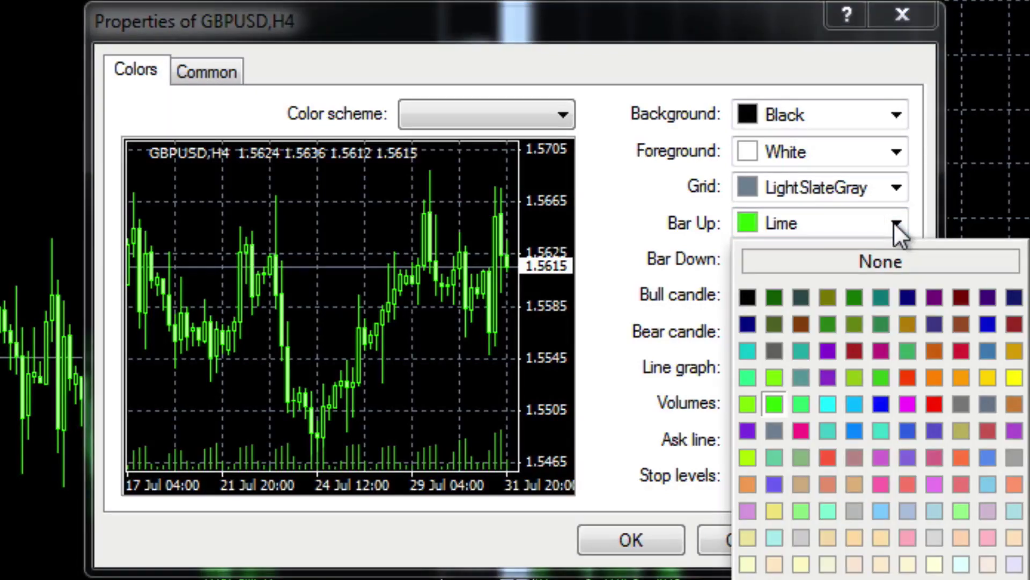
pyautogui.click(855, 430)
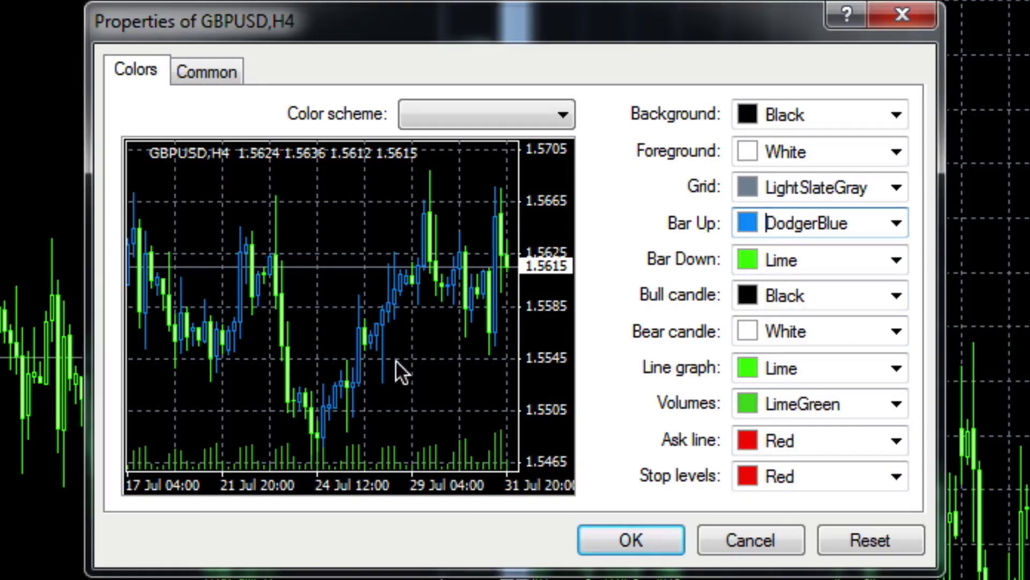
pyautogui.click(896, 262)
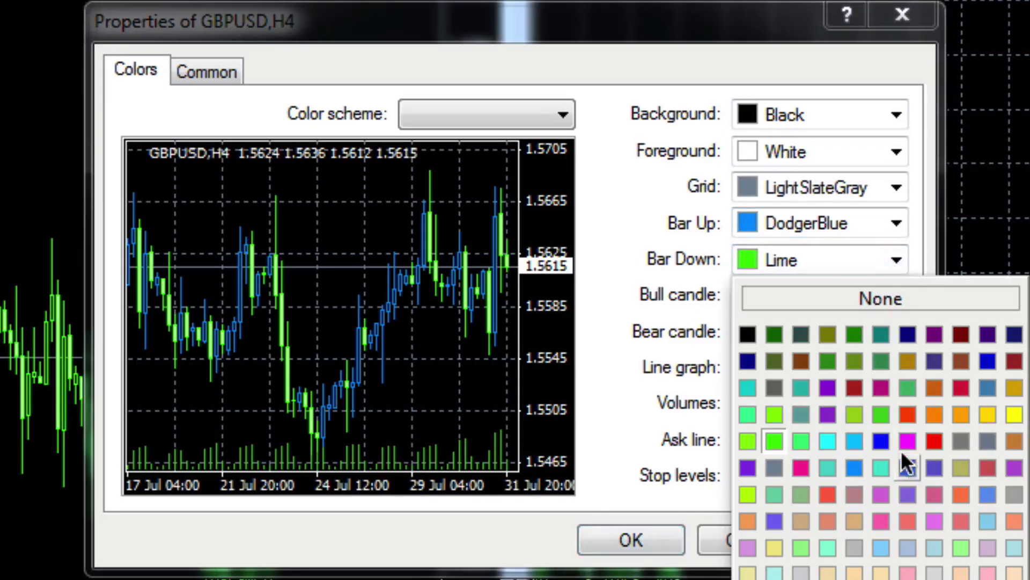
pyautogui.click(934, 442)
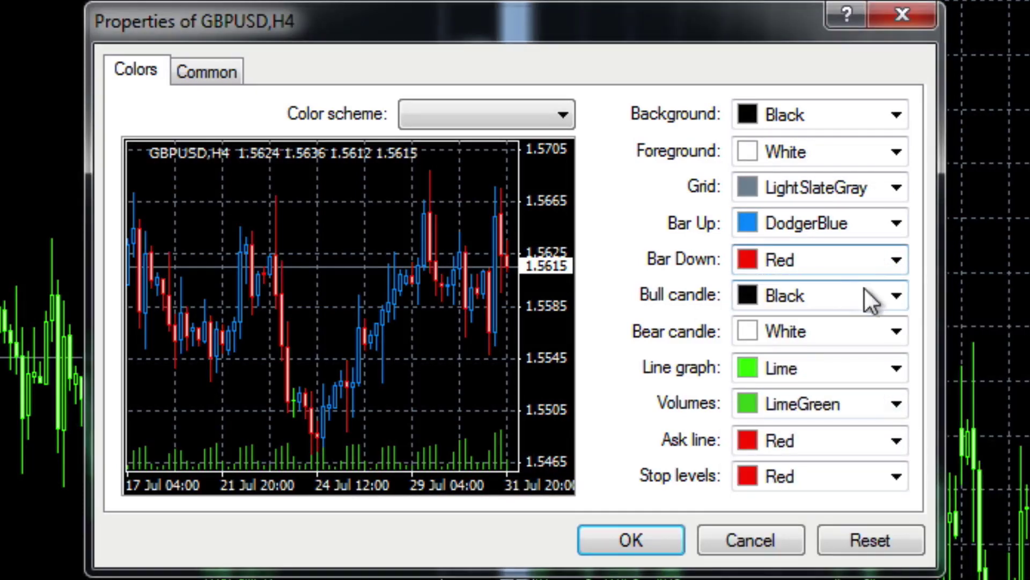
# Set Bull candle to DodgerBlue, Bear candle to Red and Line graph to DodgerBlue, and apply the chart properties.
pyautogui.click(896, 295)
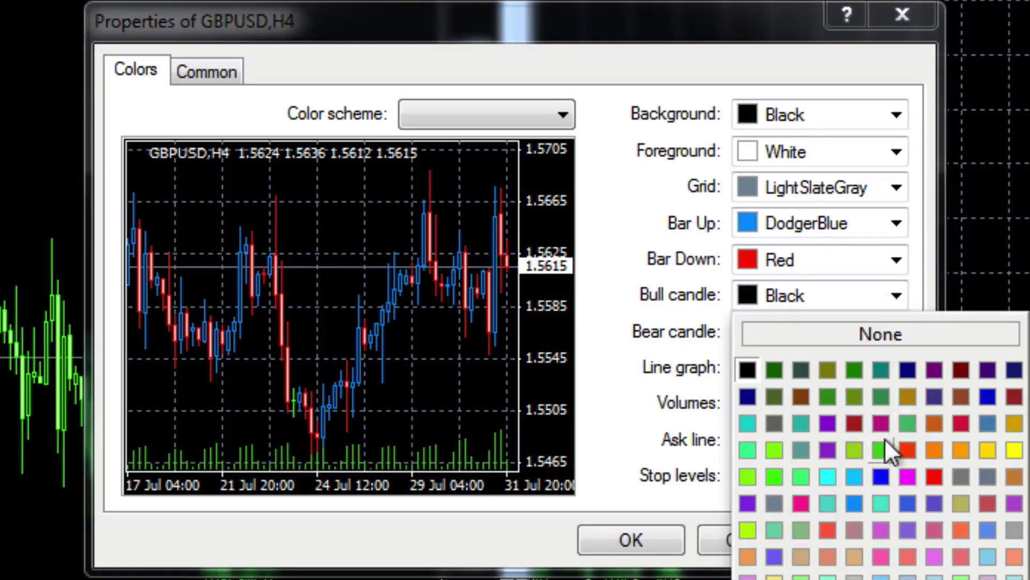
pyautogui.click(855, 501)
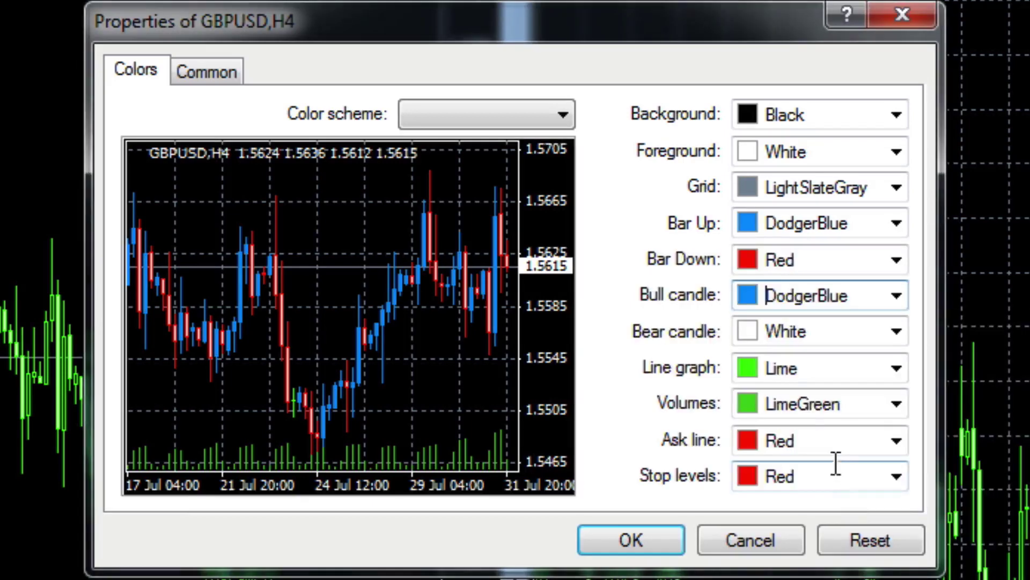
pyautogui.click(896, 330)
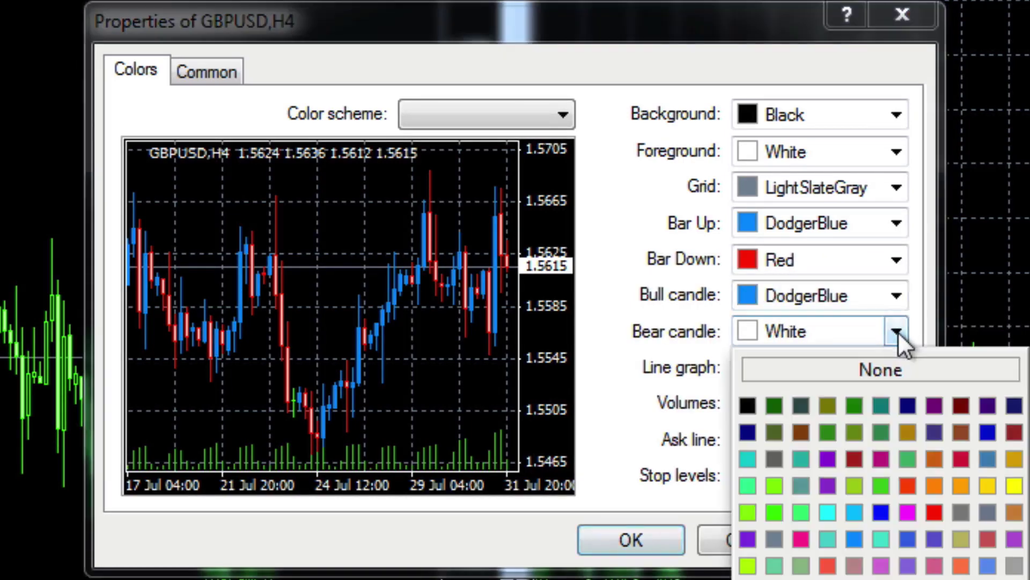
pyautogui.click(933, 511)
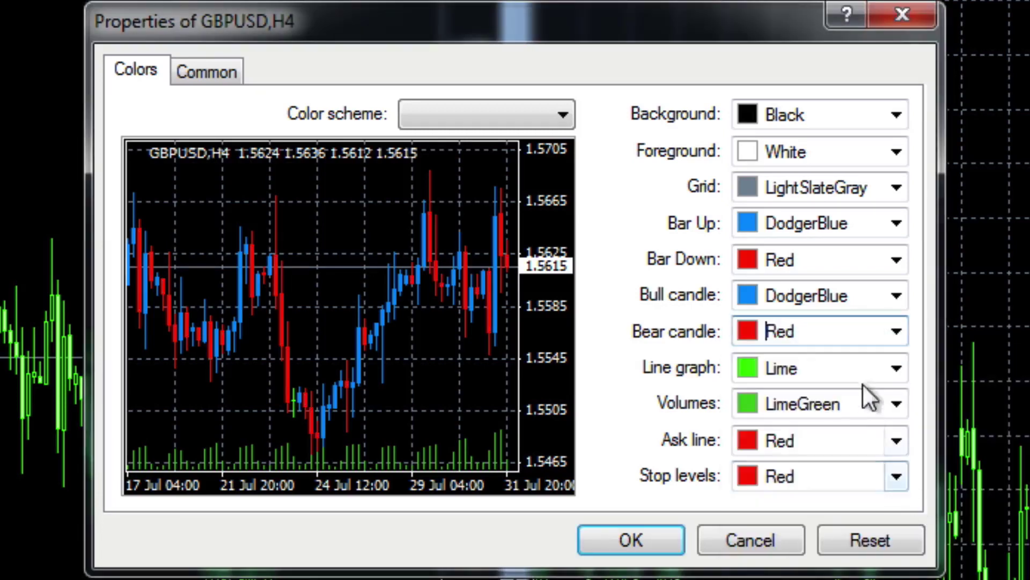
pyautogui.click(898, 369)
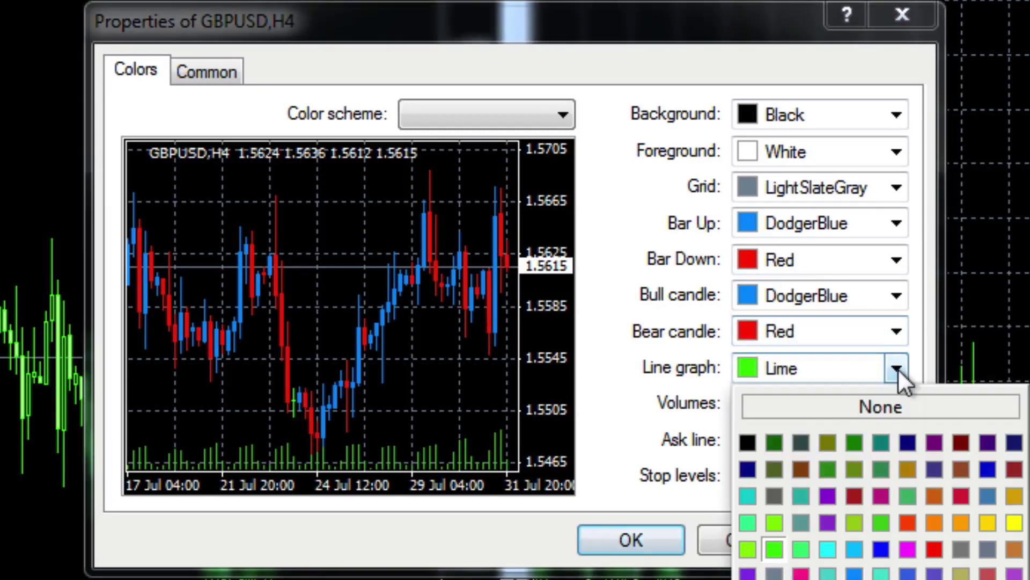
pyautogui.click(857, 572)
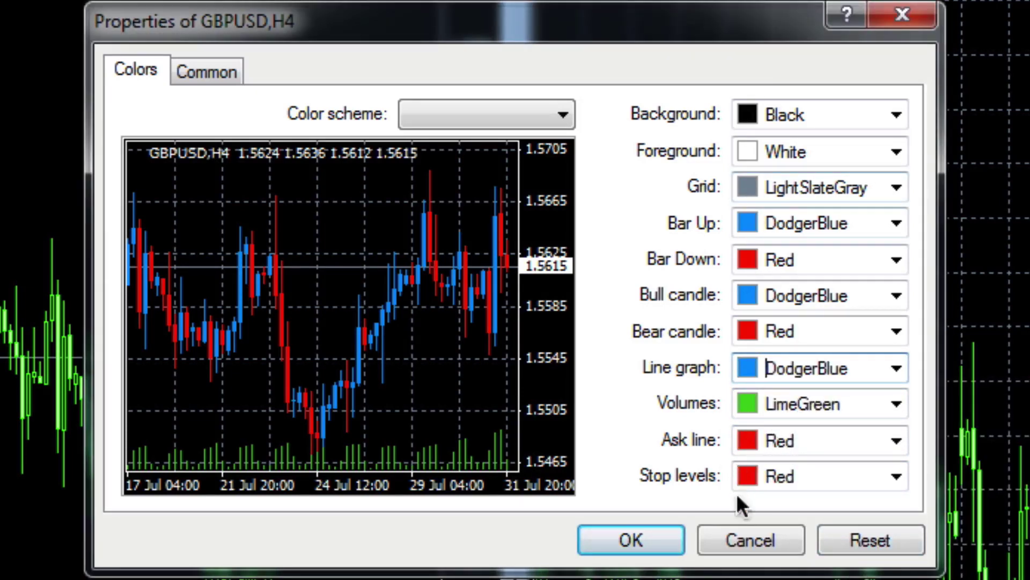
pyautogui.click(630, 540)
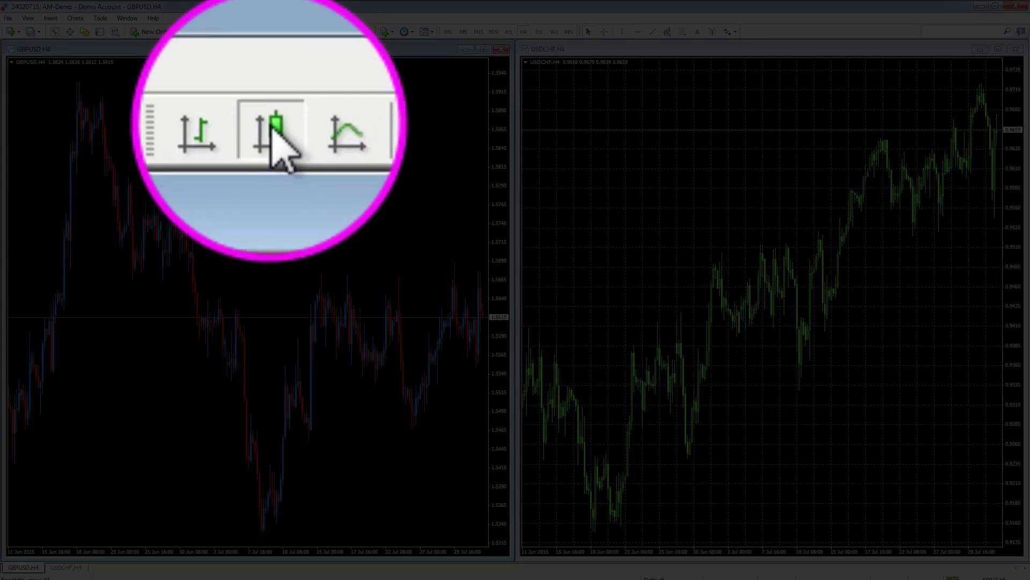
# Display the GBPUSD chart as candlesticks and try zooming in and out, leaving it zoomed in by two levels.
pyautogui.click(270, 32)
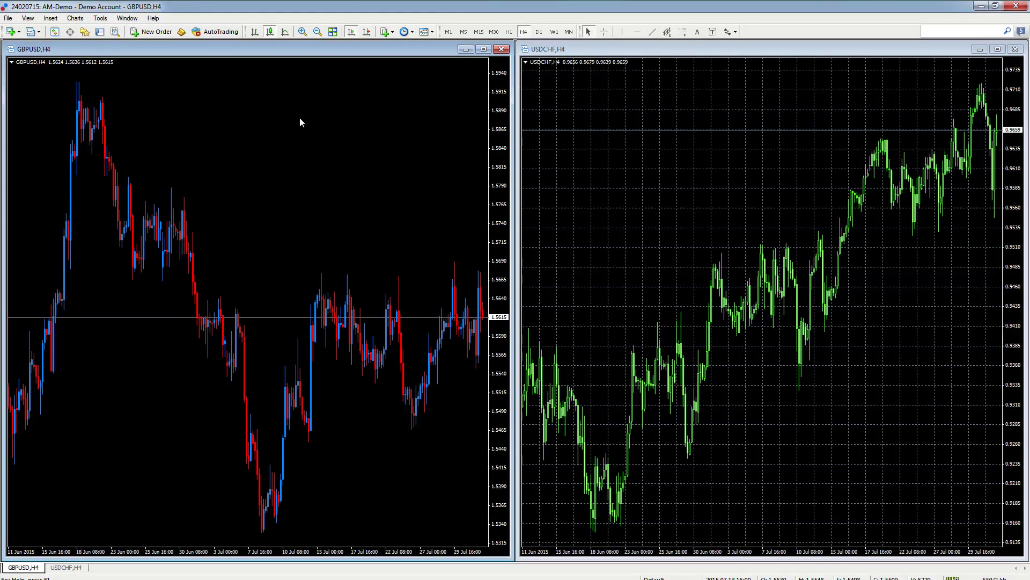
pyautogui.click(302, 32)
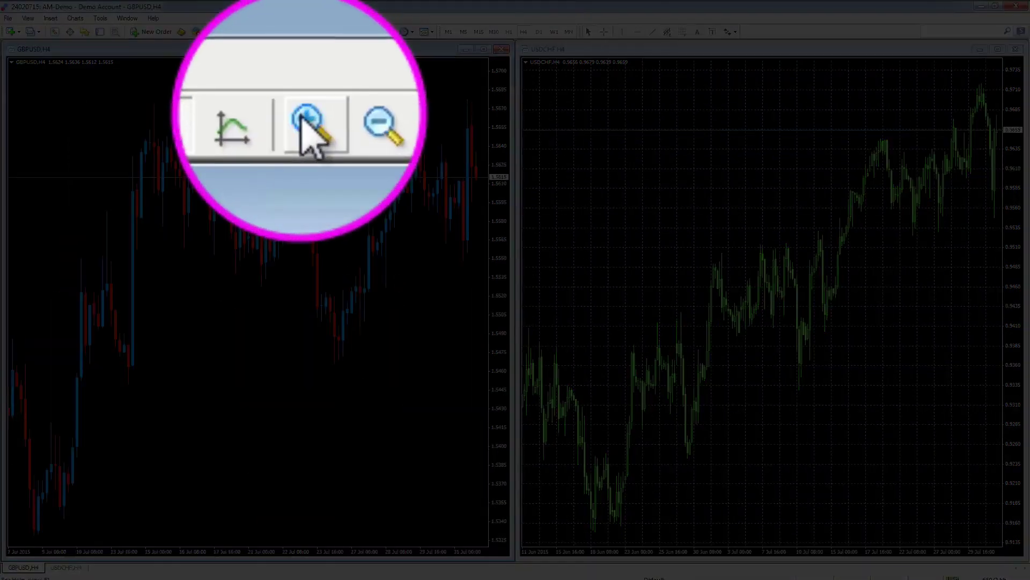
pyautogui.click(302, 31)
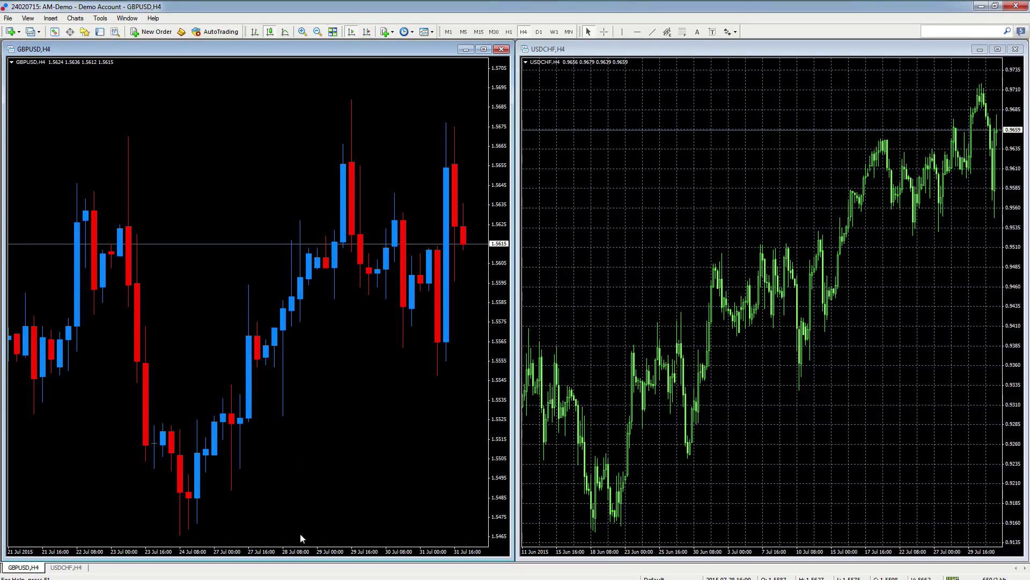
pyautogui.moveTo(298, 558); pyautogui.dragTo(299, 559)
pyautogui.click(317, 32)
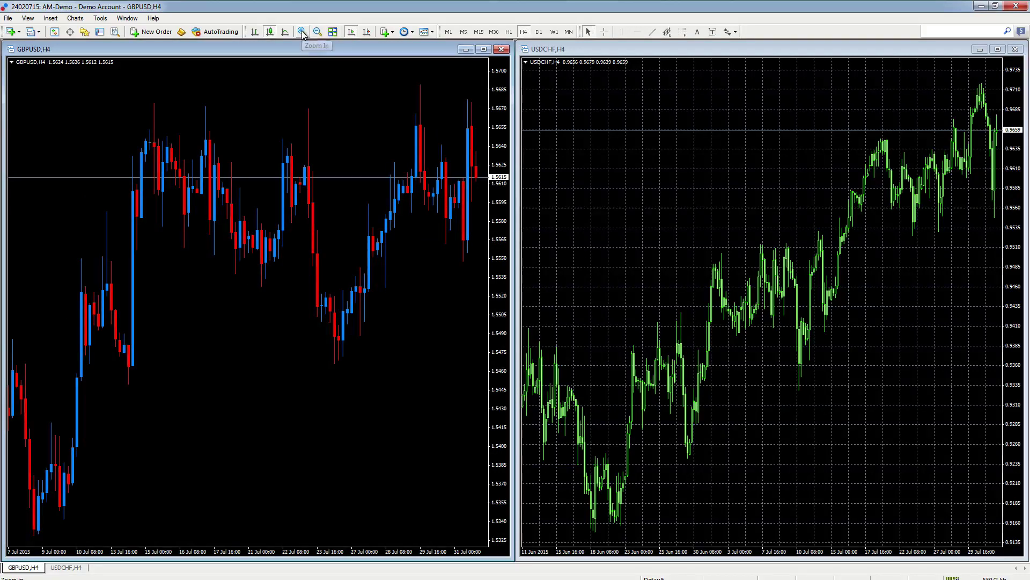
pyautogui.click(303, 32)
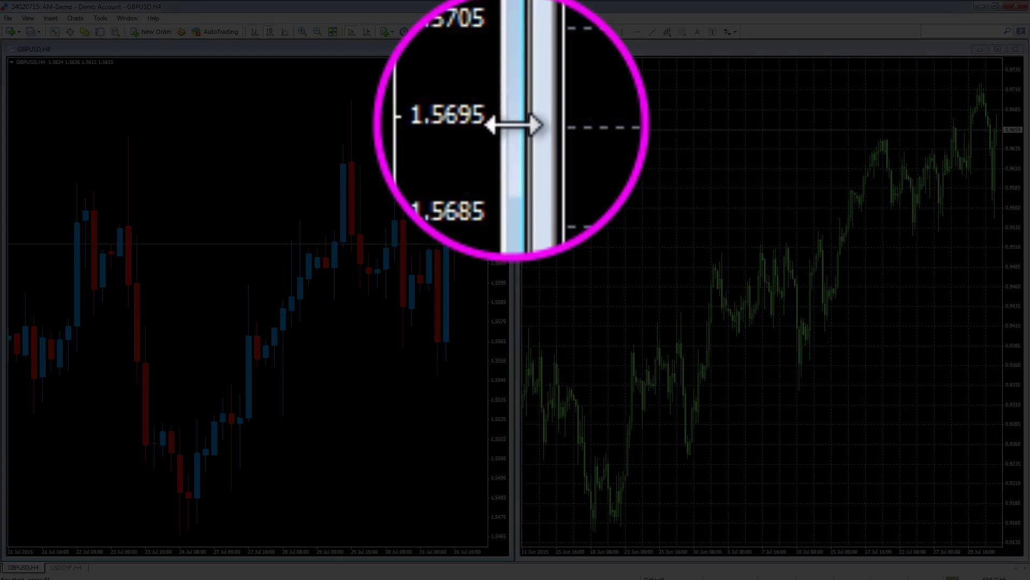
# Resize the GBPUSD chart window by its edge and corner, move it higher in the workspace, and retile both charts.
pyautogui.moveTo(516, 111); pyautogui.dragTo(700, 110)
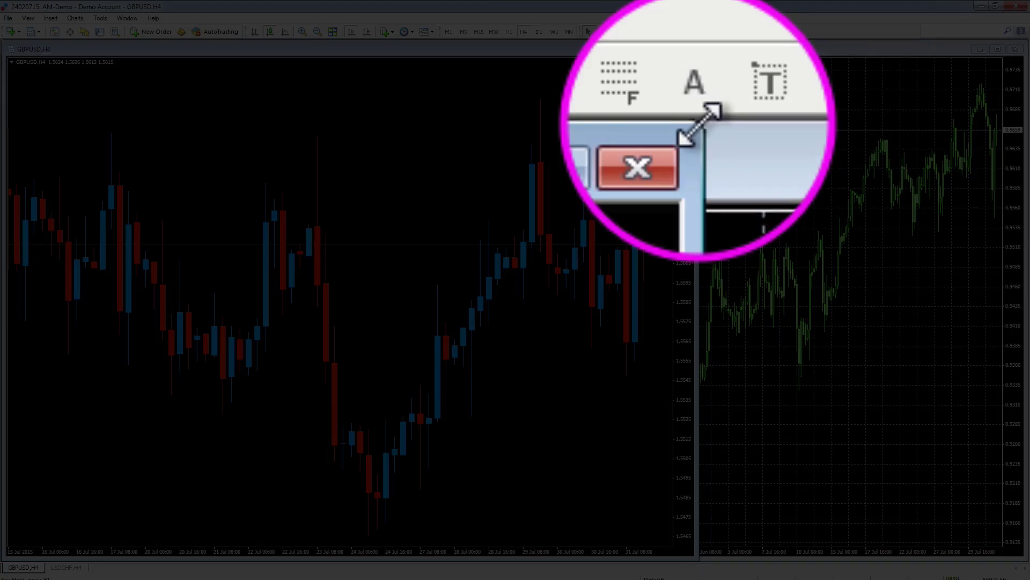
pyautogui.moveTo(696, 45); pyautogui.dragTo(477, 181)
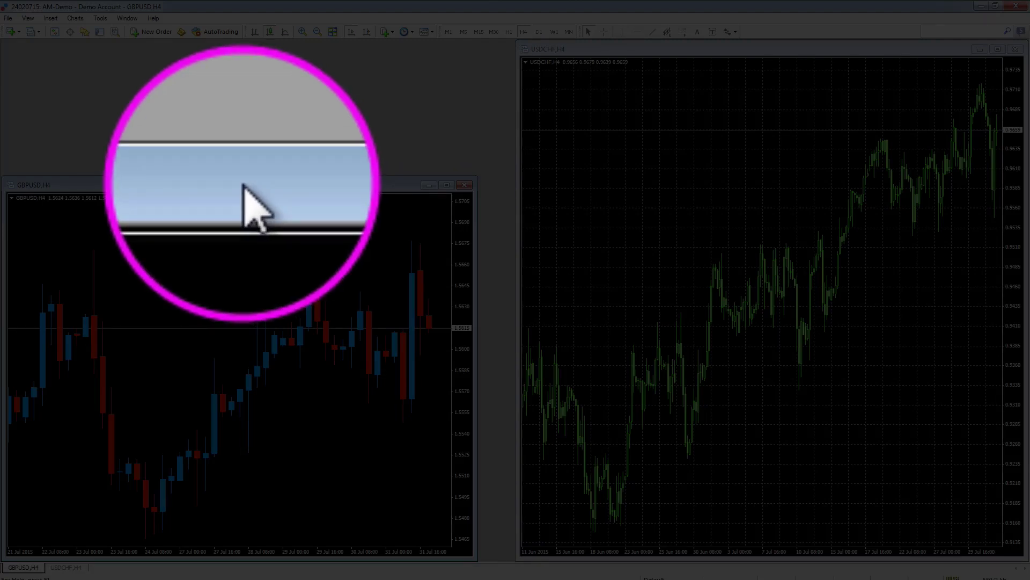
pyautogui.moveTo(244, 185); pyautogui.dragTo(257, 114)
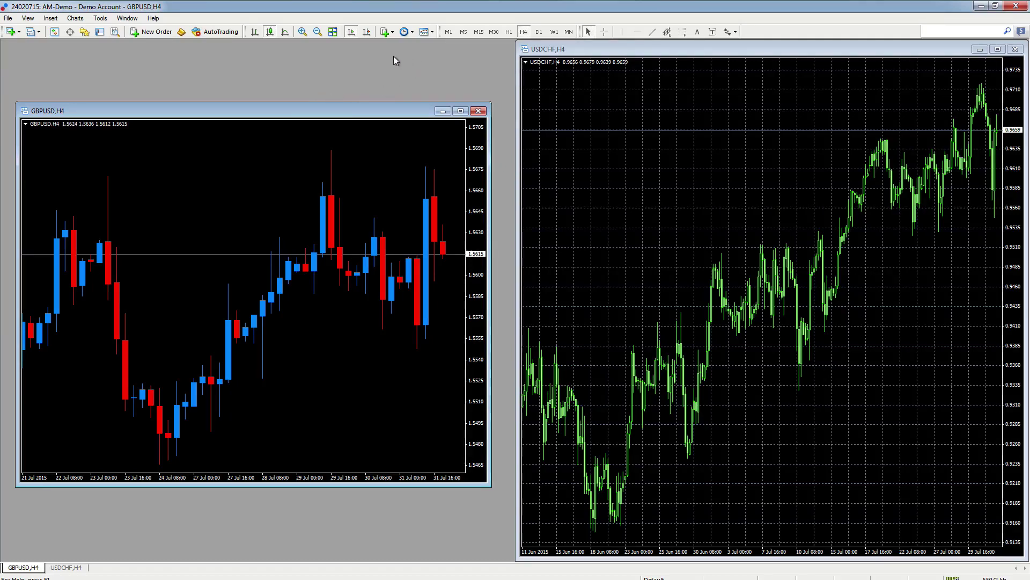
pyautogui.click(333, 32)
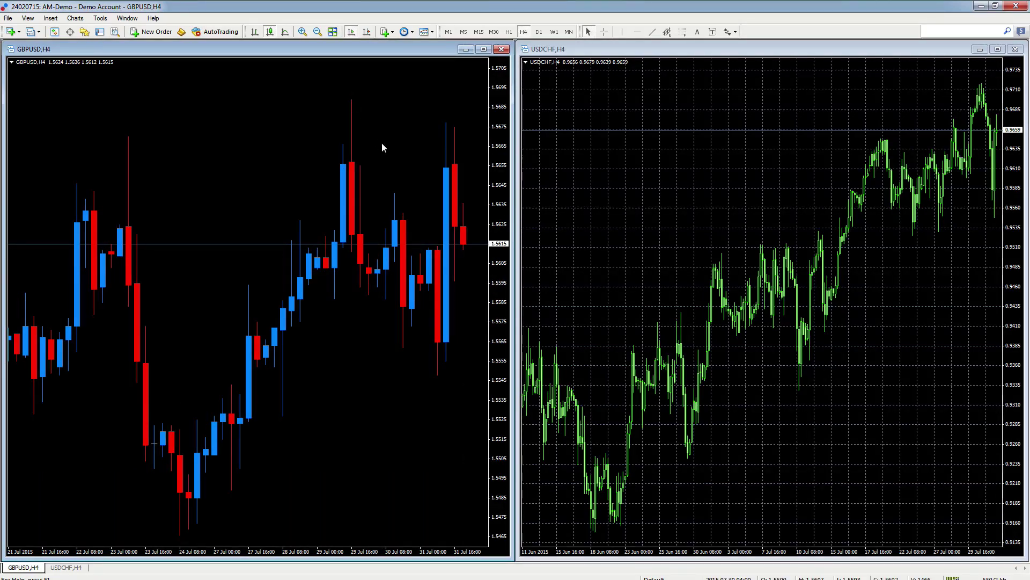
# Minimize the GBPUSD chart window, maximize it from its minimized state, and retile it with the USDCHF chart.
pyautogui.click(465, 49)
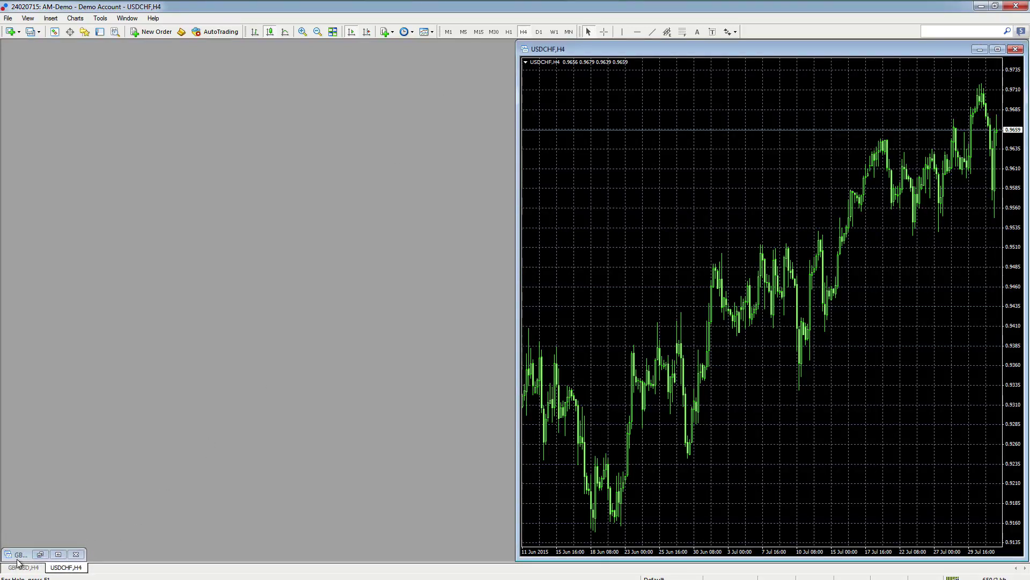
pyautogui.click(58, 554)
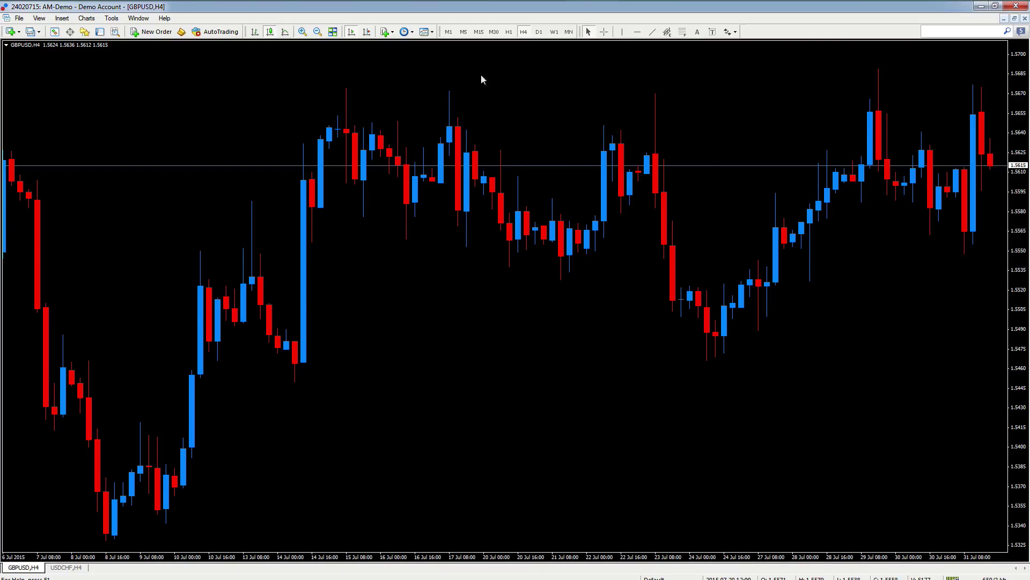
pyautogui.click(333, 31)
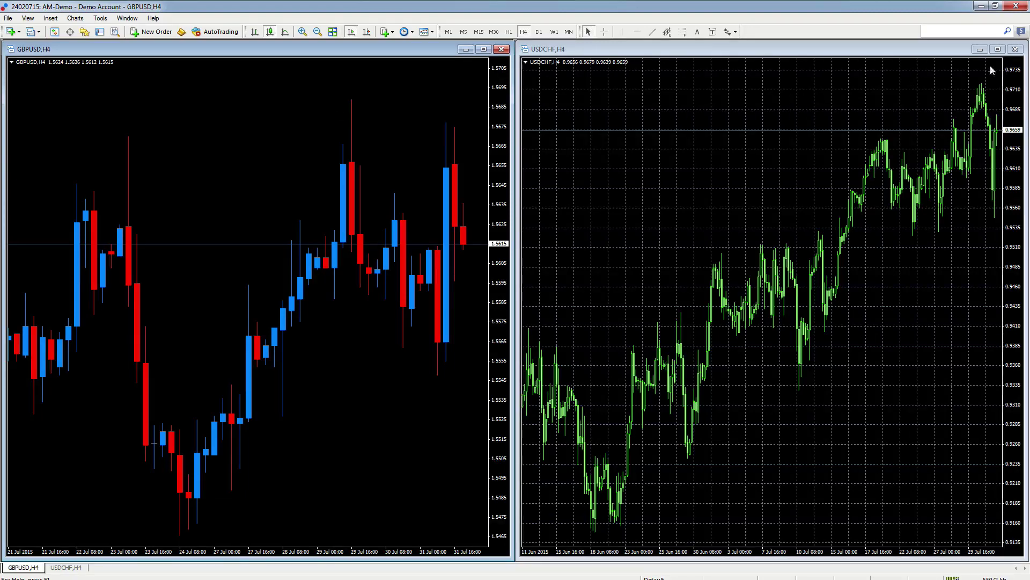
# Close the USDCHF chart and maximize the GBPUSD chart to fill the workspace.
pyautogui.click(1017, 50)
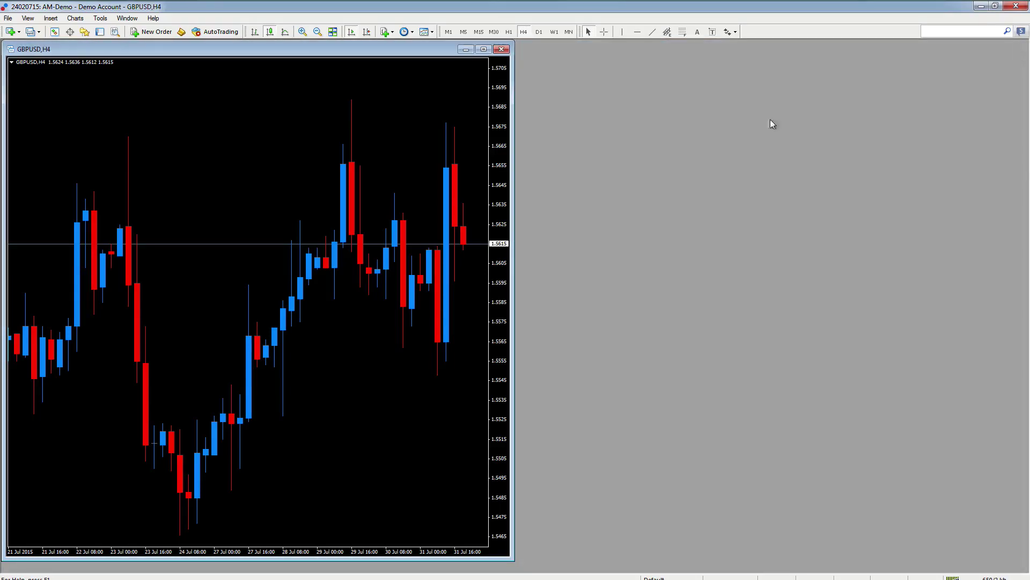
pyautogui.click(484, 49)
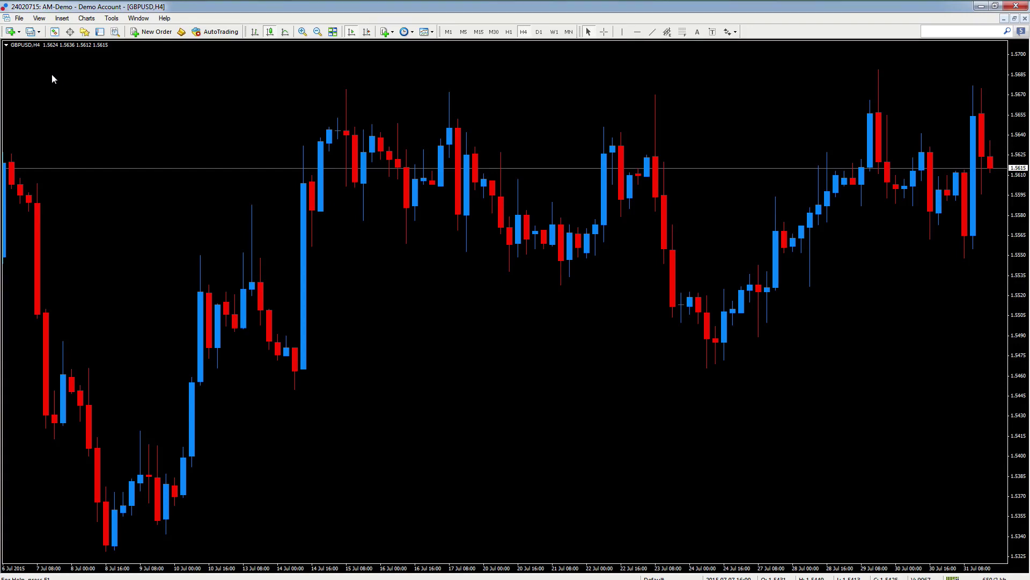
# Show the Navigator and add the QuantumCSI indicator from the Quantum group to the GBPUSD chart with its default inputs.
pyautogui.click(42, 20)
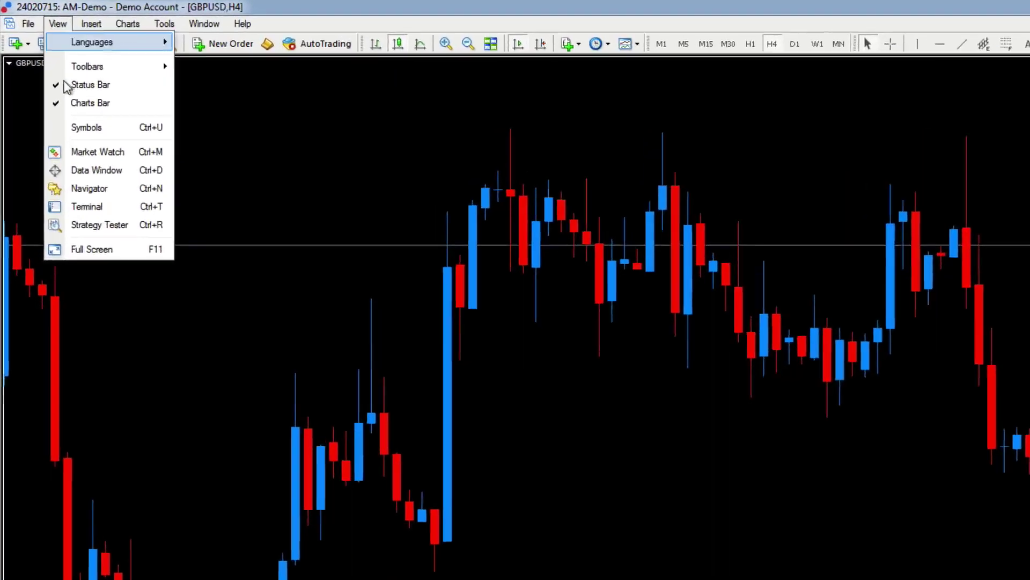
pyautogui.click(52, 133)
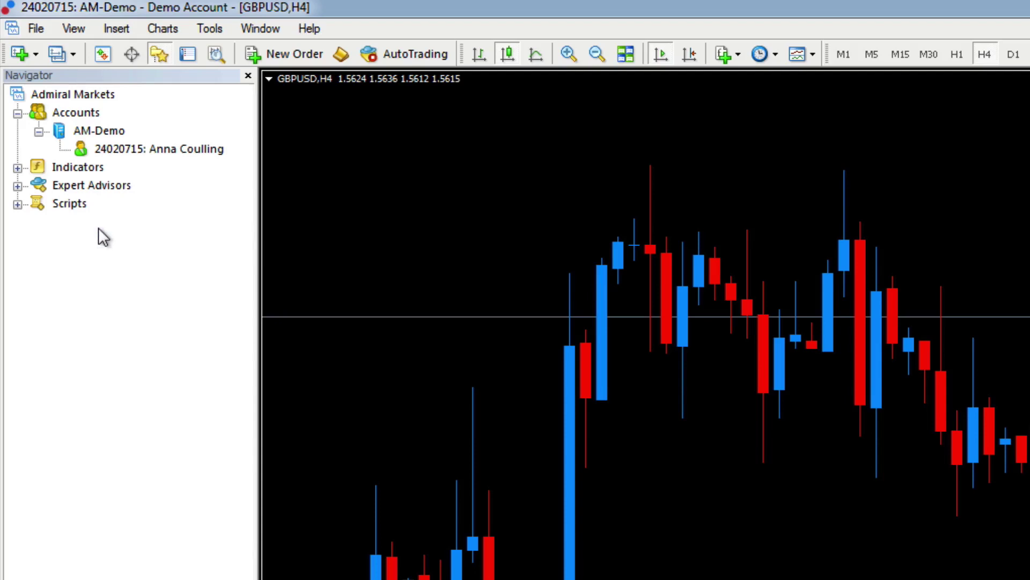
pyautogui.click(18, 168)
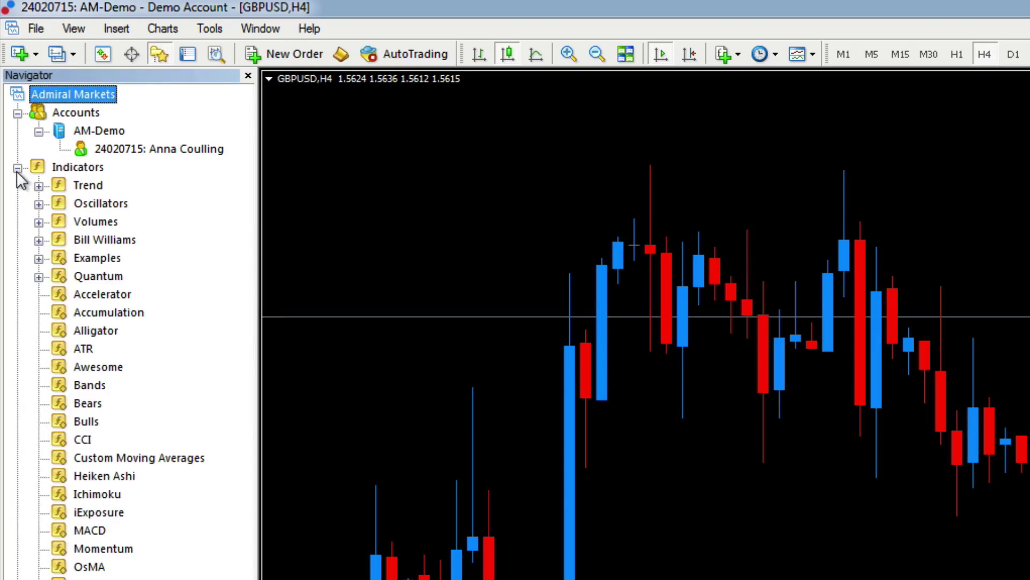
pyautogui.click(38, 276)
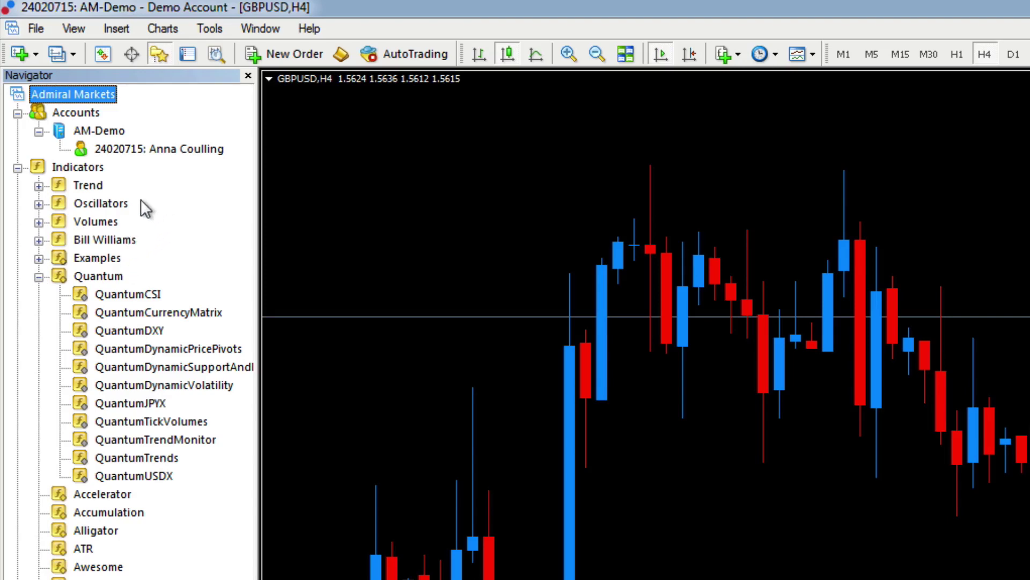
pyautogui.moveTo(99, 300); pyautogui.dragTo(711, 541)
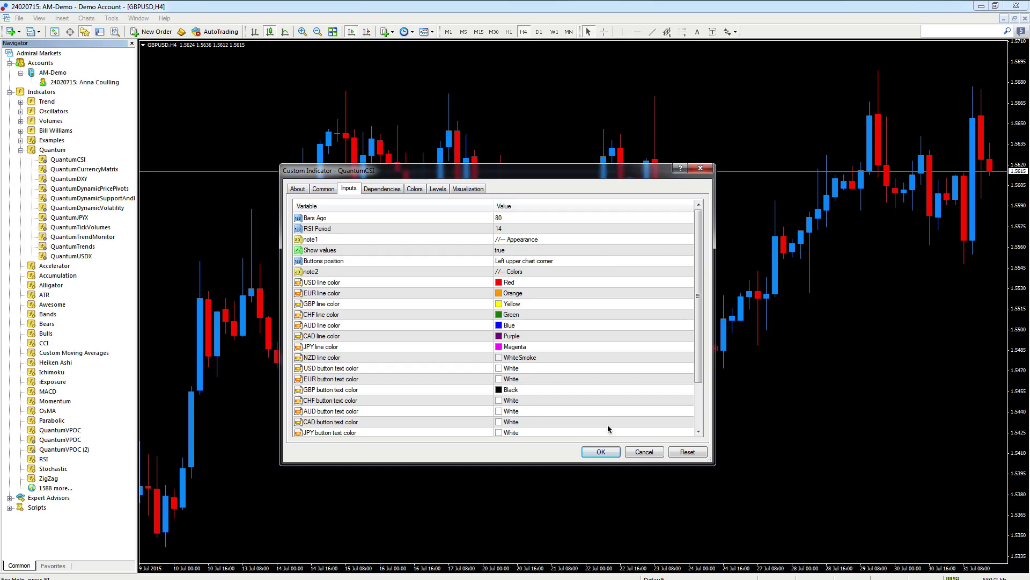
pyautogui.click(601, 452)
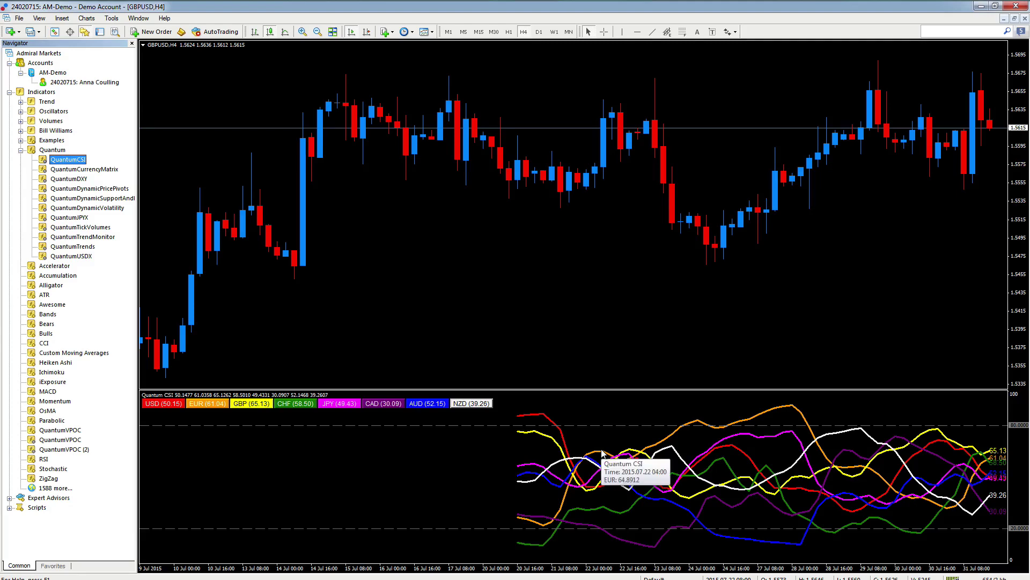
# Close the Navigator and enlarge the QuantumCSI pane upward until it covers nearly the whole GBPUSD chart.
pyautogui.click(132, 44)
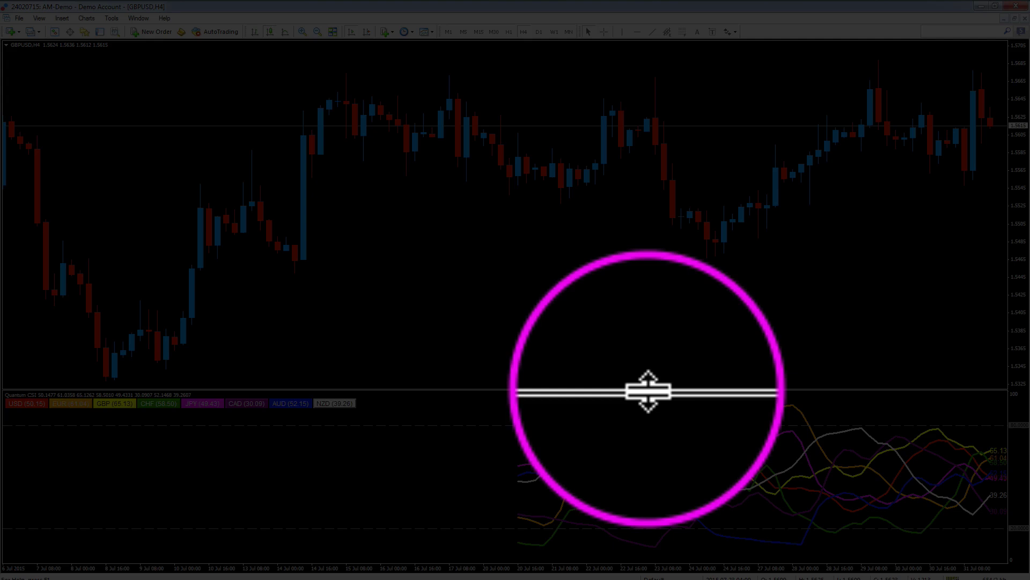
pyautogui.moveTo(649, 391); pyautogui.dragTo(658, 126)
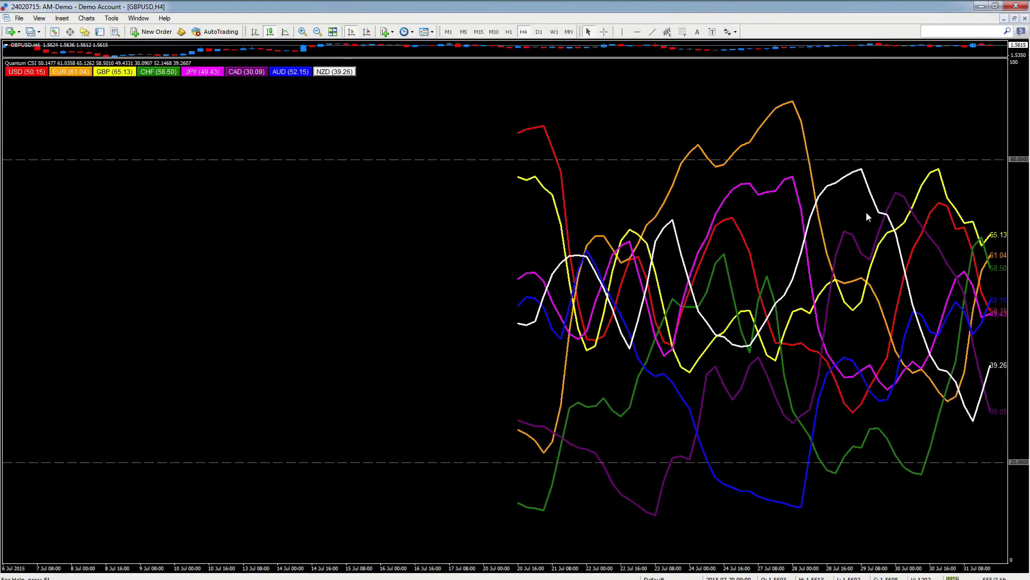
pyautogui.moveTo(990, 263)
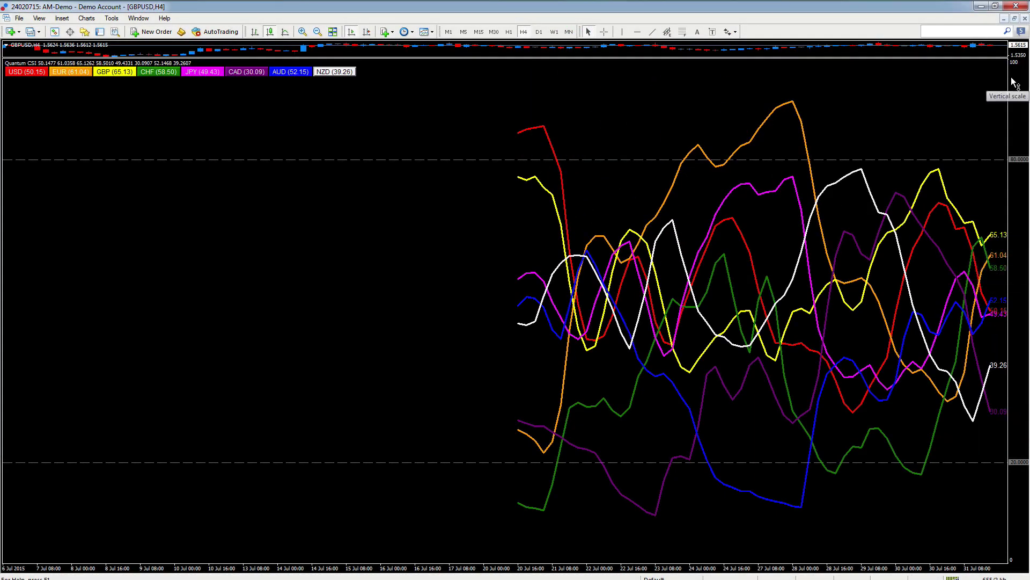
# Restore the maximized GBPUSD chart to a window and resize it to a narrow, full-height strip about a quarter of the workspace wide.
pyautogui.click(1016, 19)
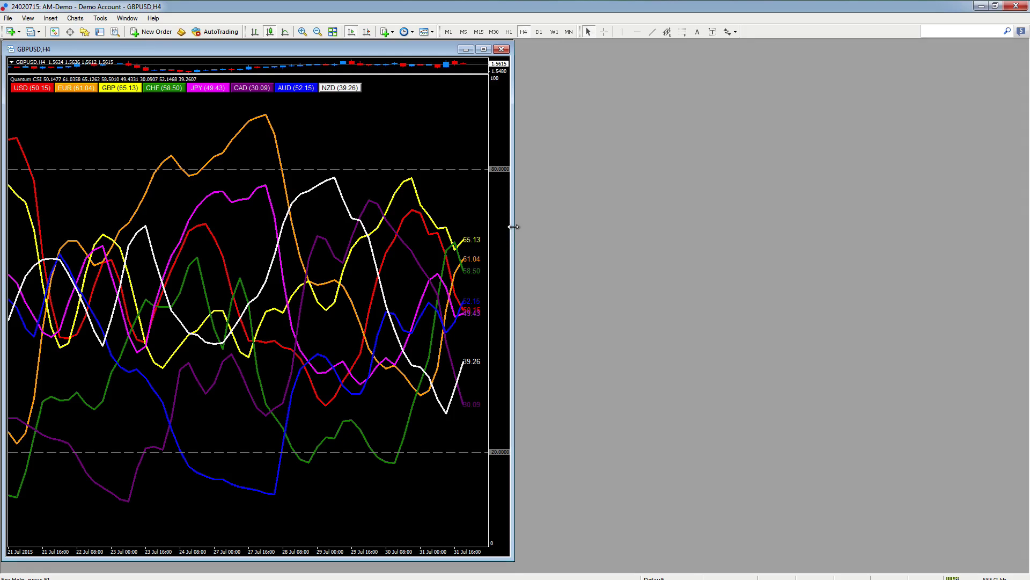
pyautogui.moveTo(514, 227); pyautogui.dragTo(513, 227)
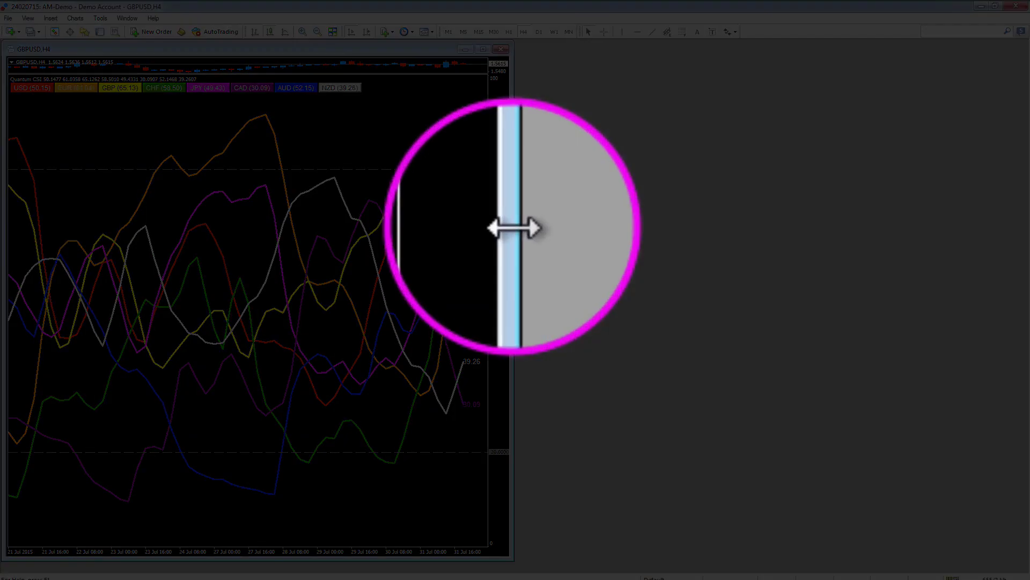
pyautogui.moveTo(513, 227); pyautogui.dragTo(245, 226)
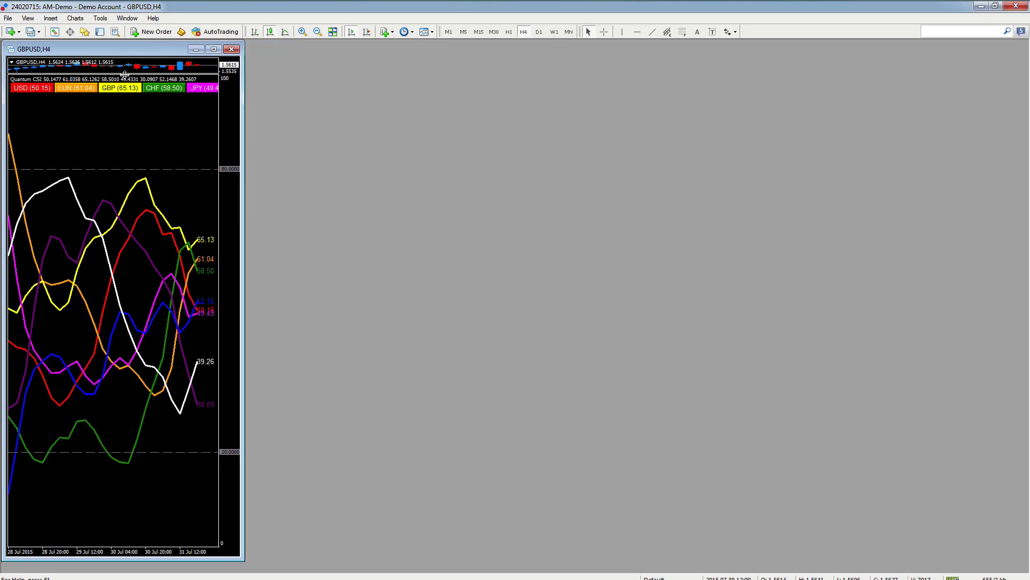
pyautogui.moveTo(124, 74)
pyautogui.mouseDown()
pyautogui.moveTo(124, 91)
pyautogui.moveTo(123, 65)
pyautogui.moveTo(122, 122)
pyautogui.moveTo(122, 75)
pyautogui.mouseUp()
pyautogui.moveTo(127, 562); pyautogui.dragTo(124, 573)
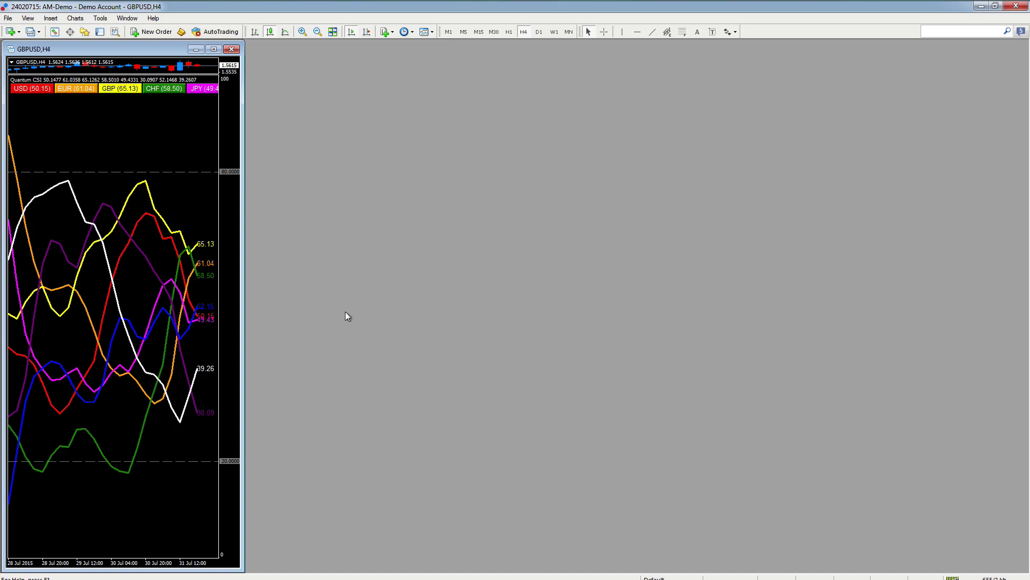
# Open a second GBPUSD chart, place it beside the indicator strip, and enlarge it to fill the remaining workspace.
pyautogui.click(9, 18)
pyautogui.click(30, 31)
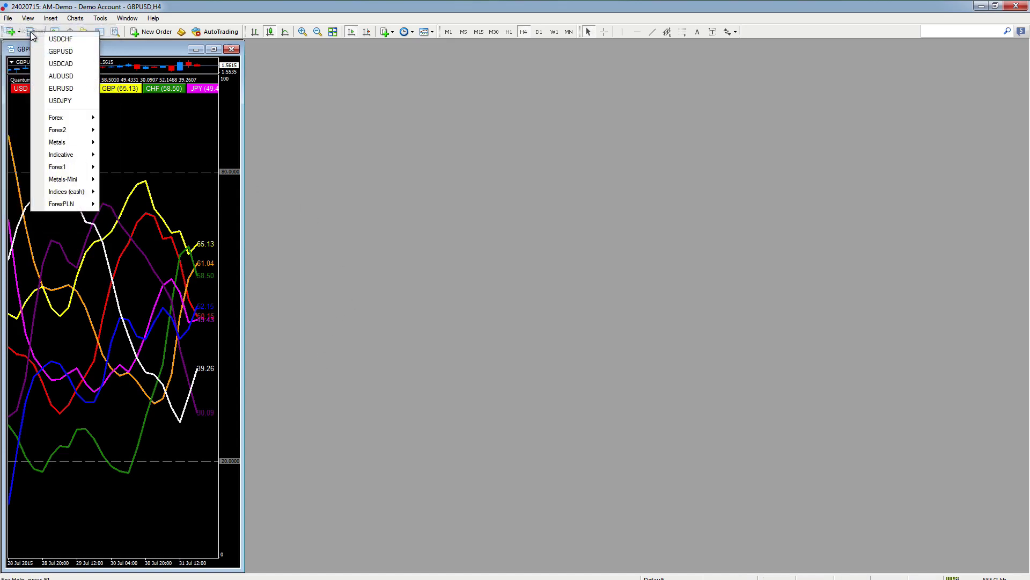
pyautogui.click(65, 51)
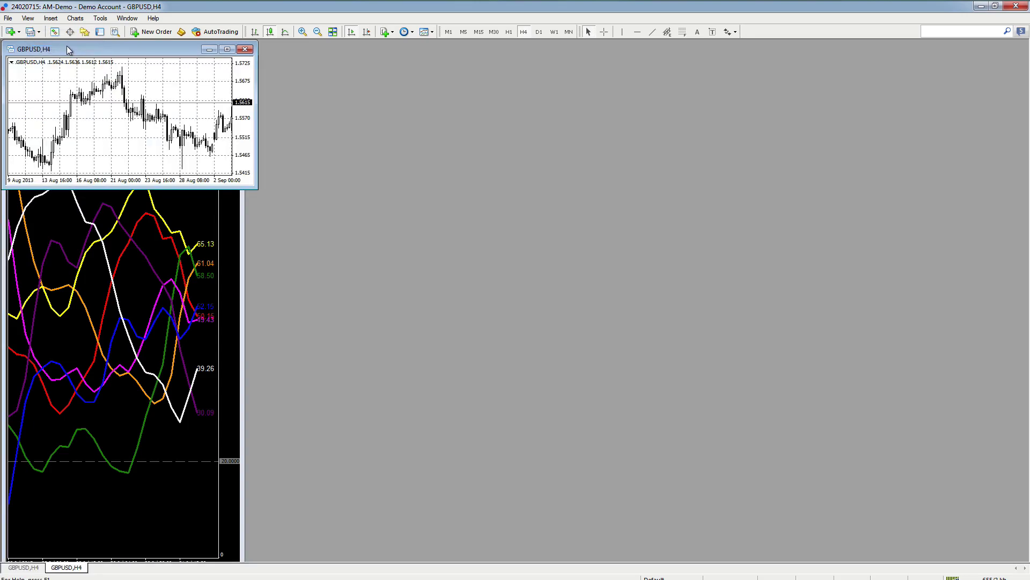
pyautogui.moveTo(72, 50); pyautogui.dragTo(315, 49)
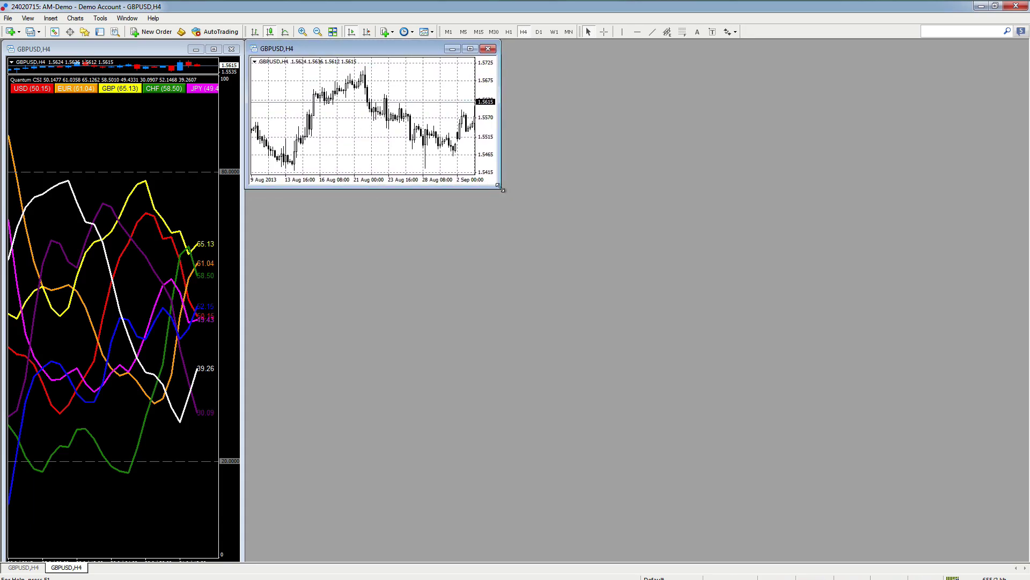
pyautogui.moveTo(501, 188); pyautogui.dragTo(1024, 559)
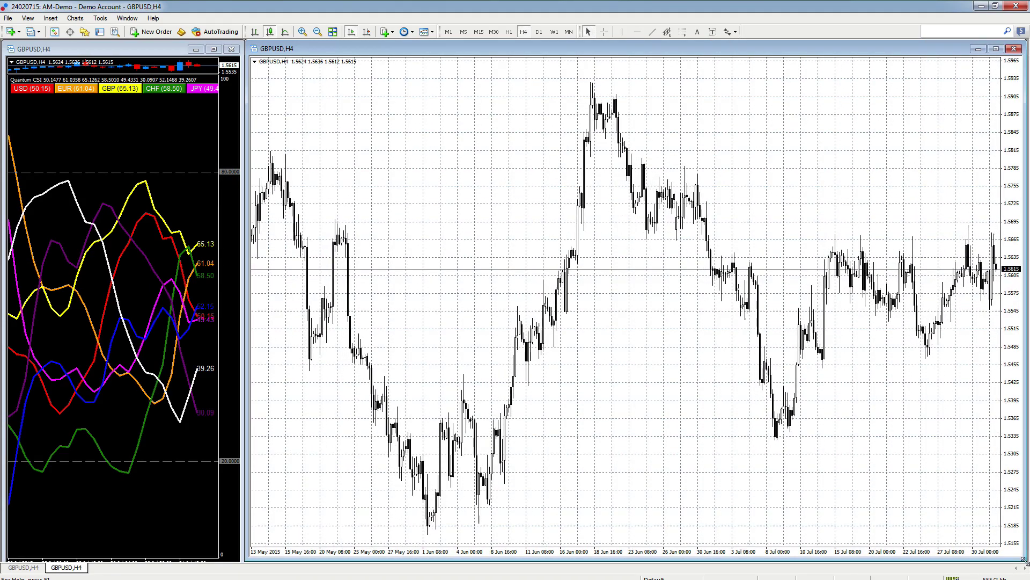
# In the new GBPUSD chart's properties, set the background to Black and the foreground to White.
pyautogui.rightClick(374, 147)
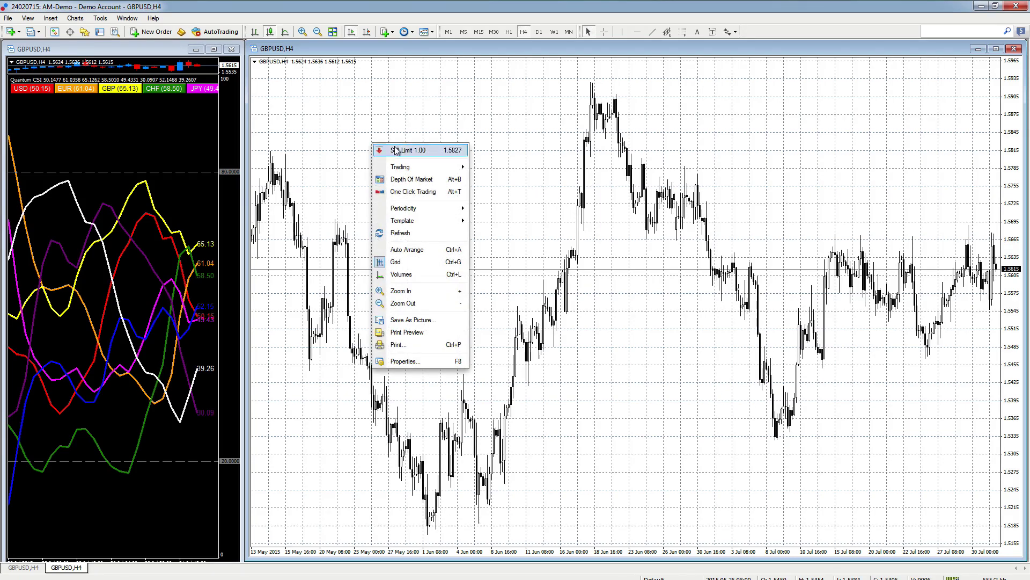
pyautogui.click(404, 361)
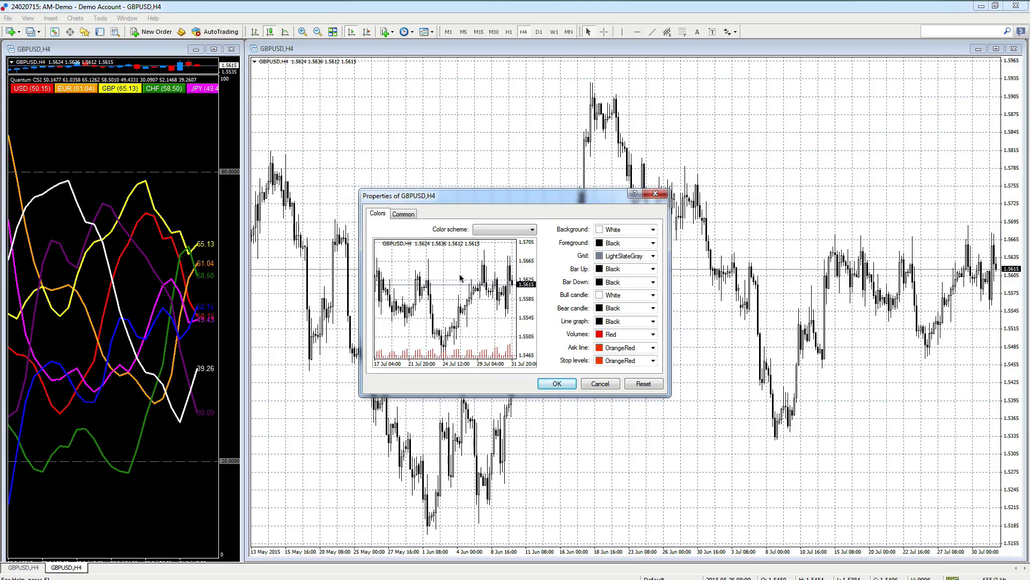
pyautogui.click(654, 230)
pyautogui.click(600, 256)
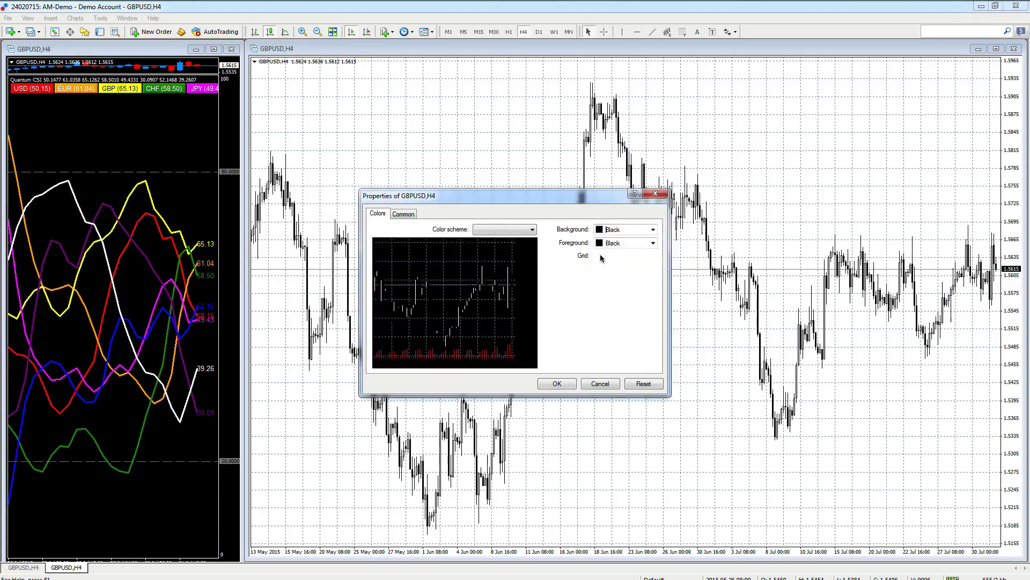
pyautogui.click(653, 243)
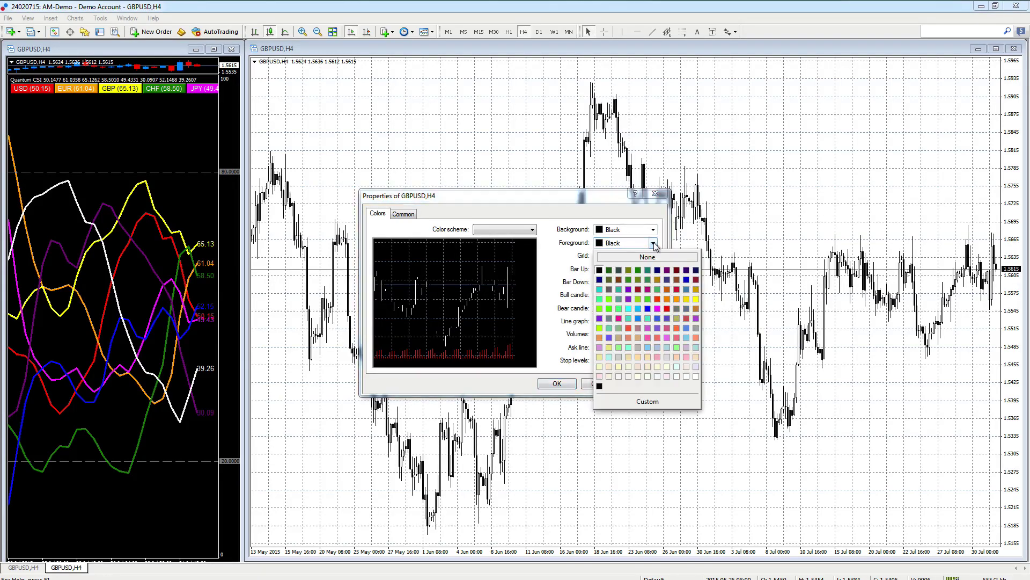
pyautogui.click(697, 377)
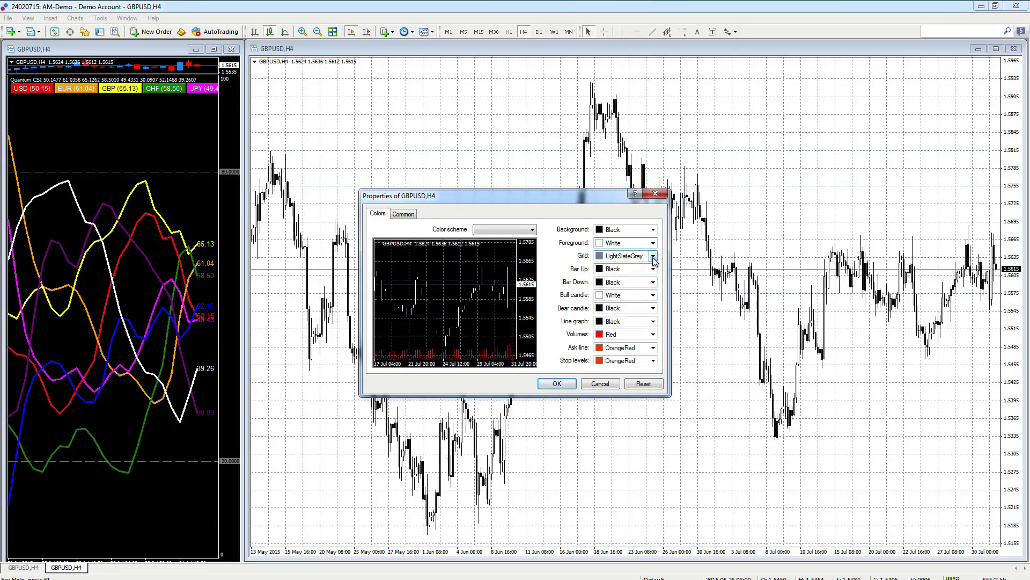
# Turn off the grid for the new GBPUSD chart and return to its color settings.
pyautogui.click(404, 214)
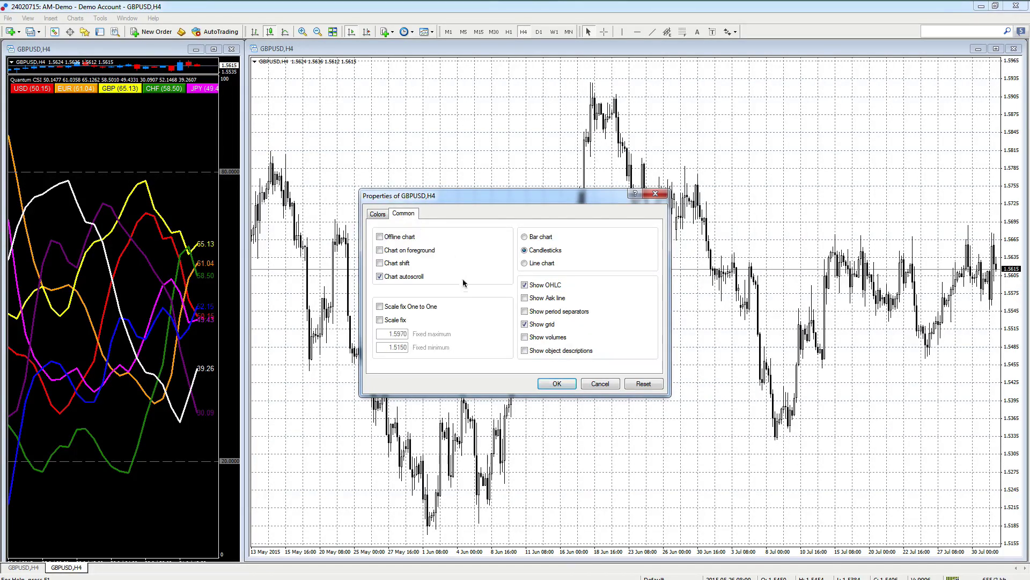
pyautogui.click(525, 324)
pyautogui.click(379, 215)
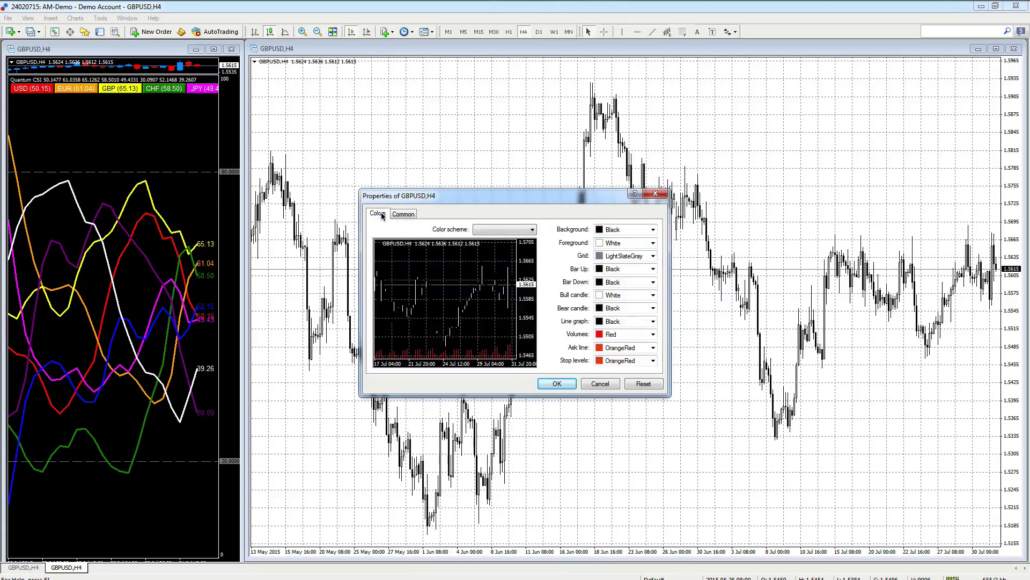
# Set the new GBPUSD chart's Bar Up color to DodgerBlue and its Bar Down color to Red.
pyautogui.click(653, 269)
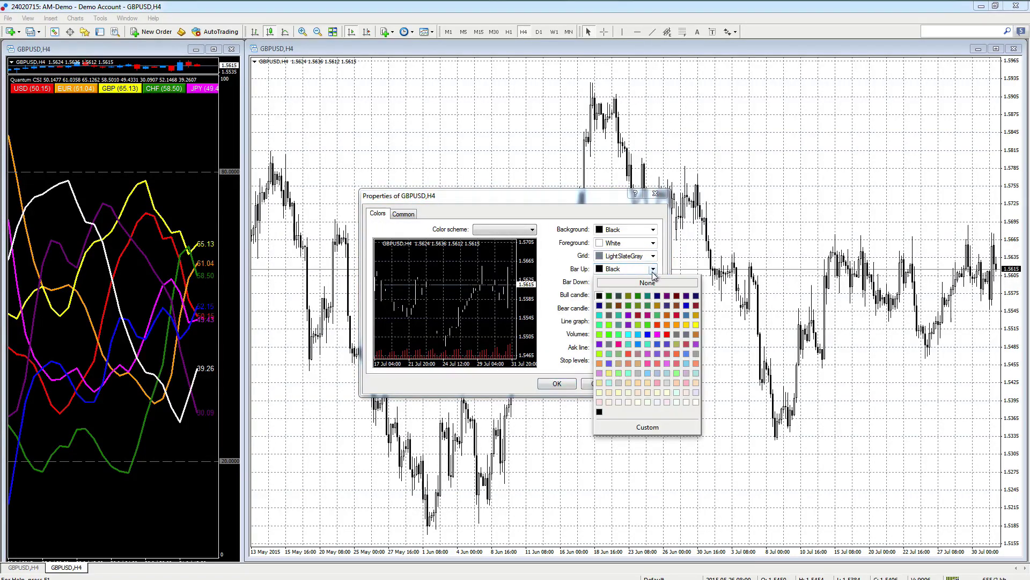
pyautogui.click(638, 344)
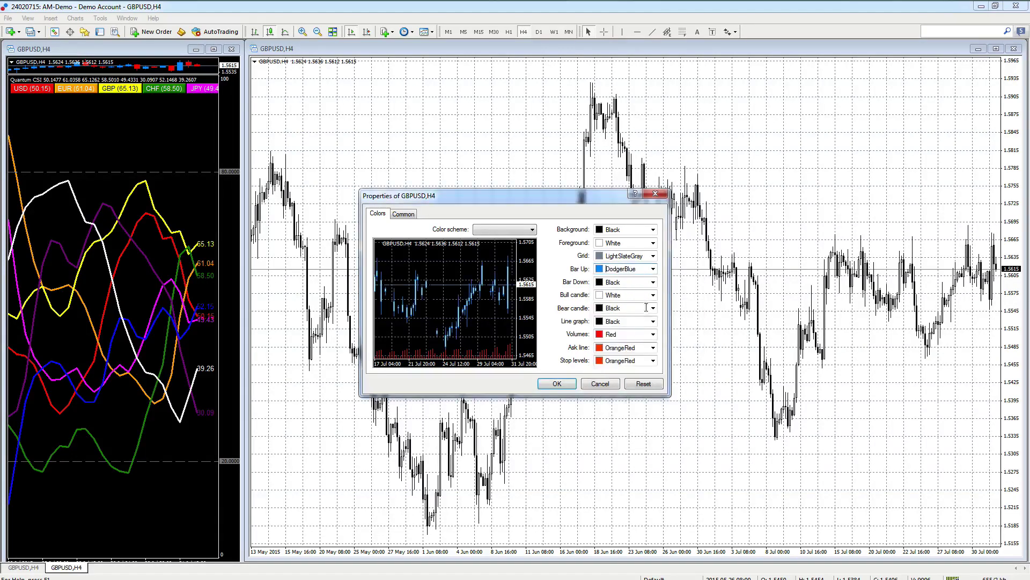
pyautogui.click(653, 283)
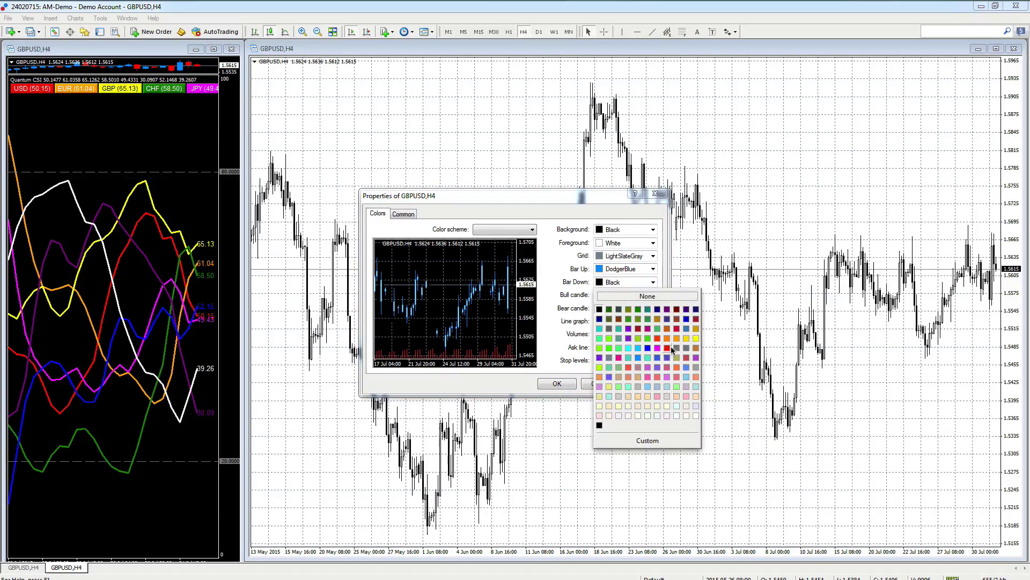
pyautogui.click(667, 347)
# Set the bull candle color to DodgerBlue and the bear candle color to Red, and apply the chart properties.
pyautogui.click(653, 296)
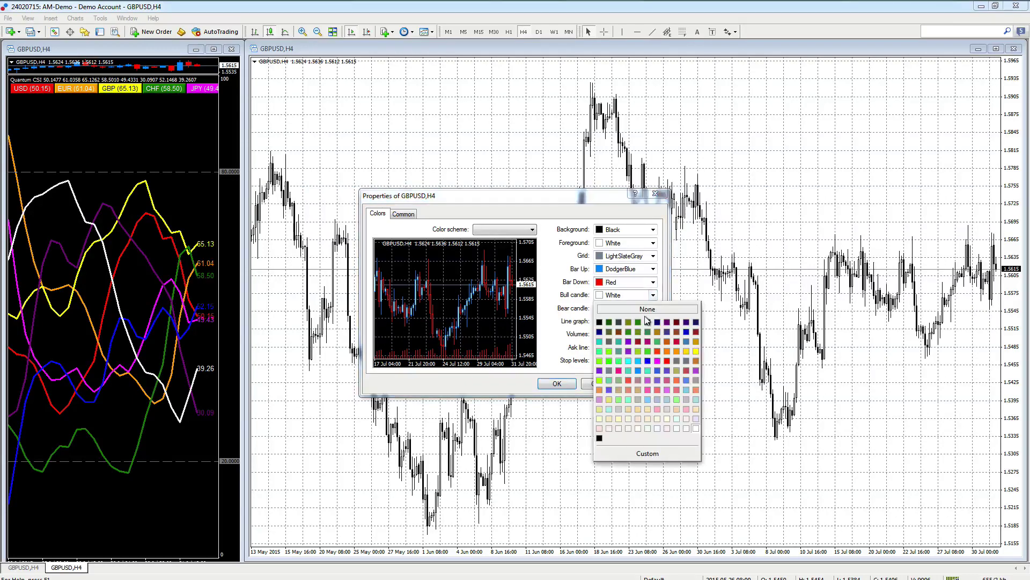
pyautogui.click(639, 370)
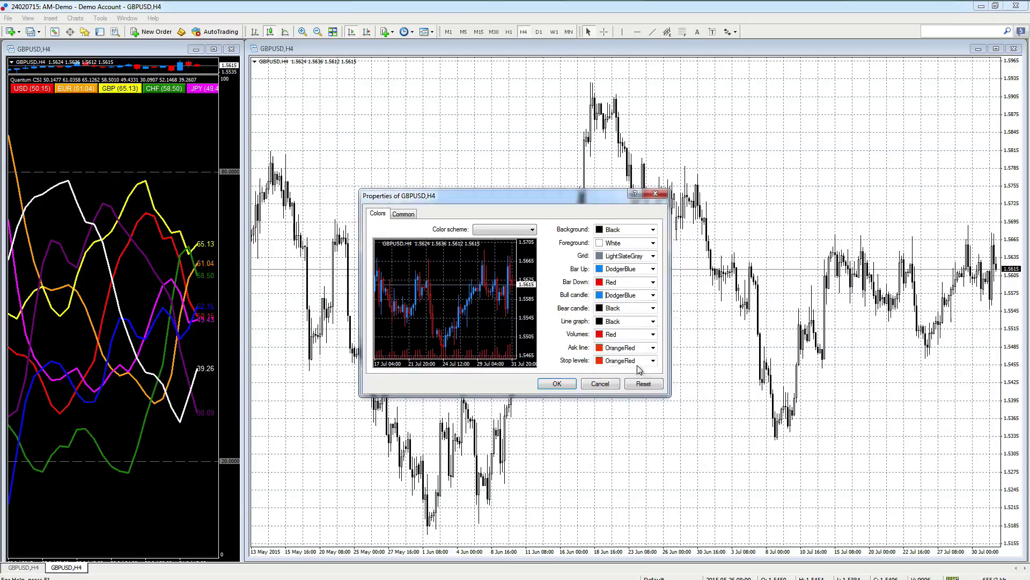
pyautogui.click(653, 321)
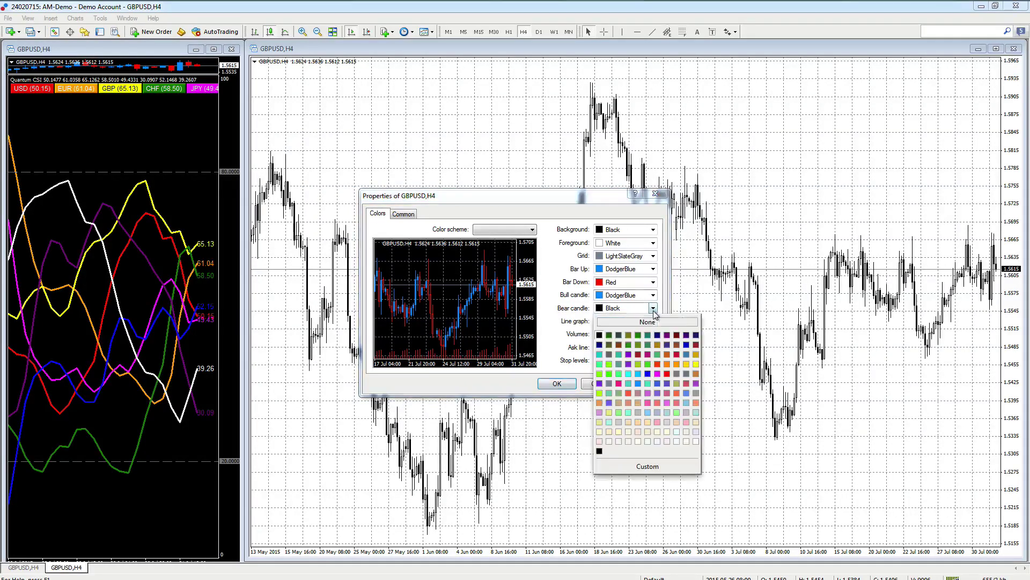
pyautogui.click(667, 373)
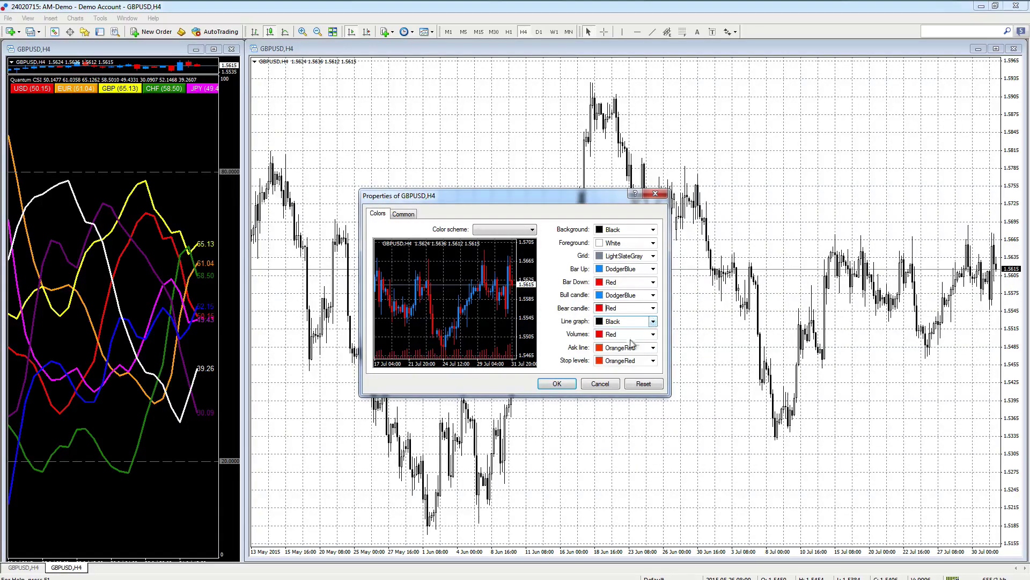
pyautogui.click(561, 384)
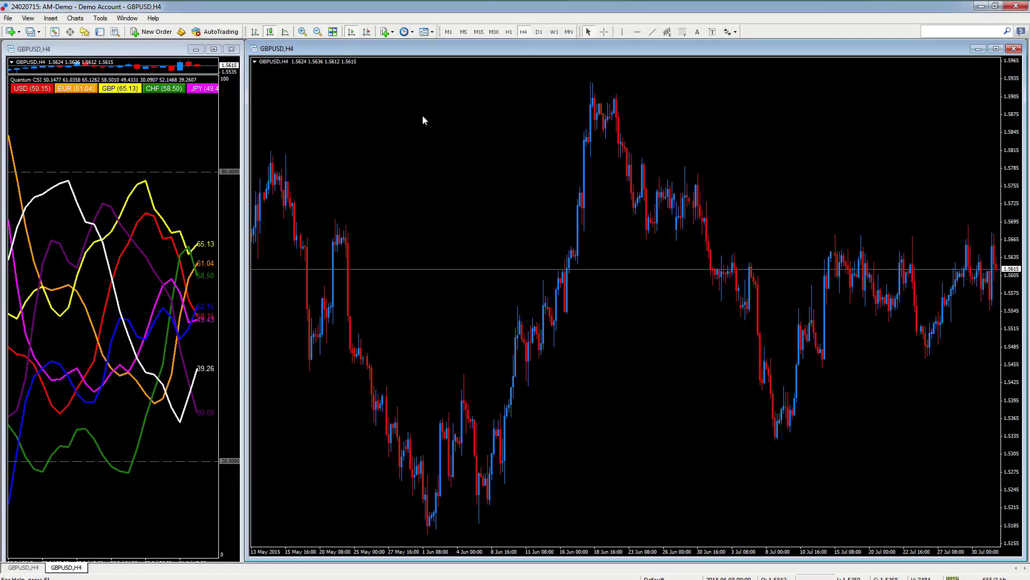
# Zoom the new GBPUSD chart in by two levels and switch its timeframe to M5.
pyautogui.click(303, 31)
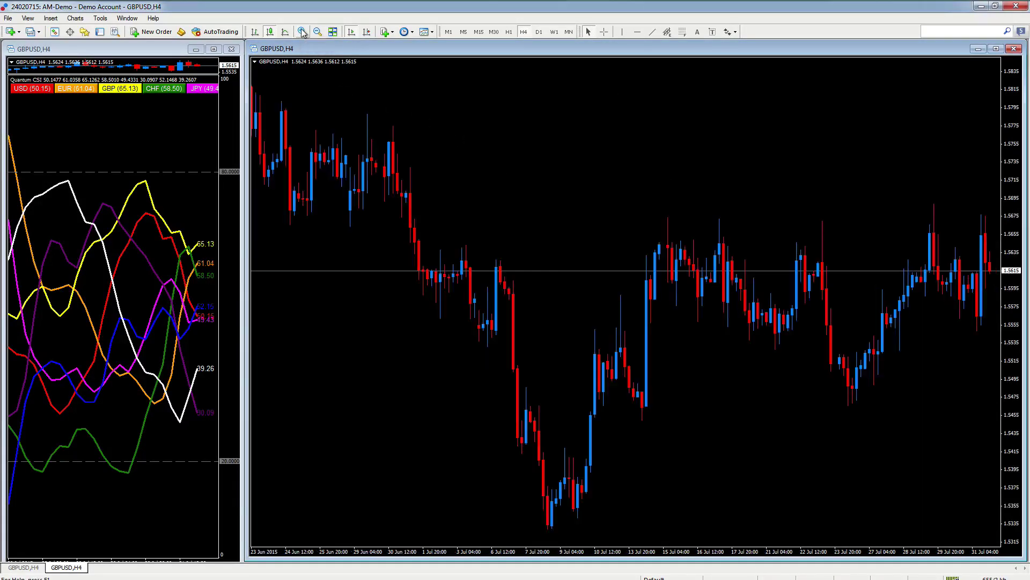
pyautogui.click(302, 31)
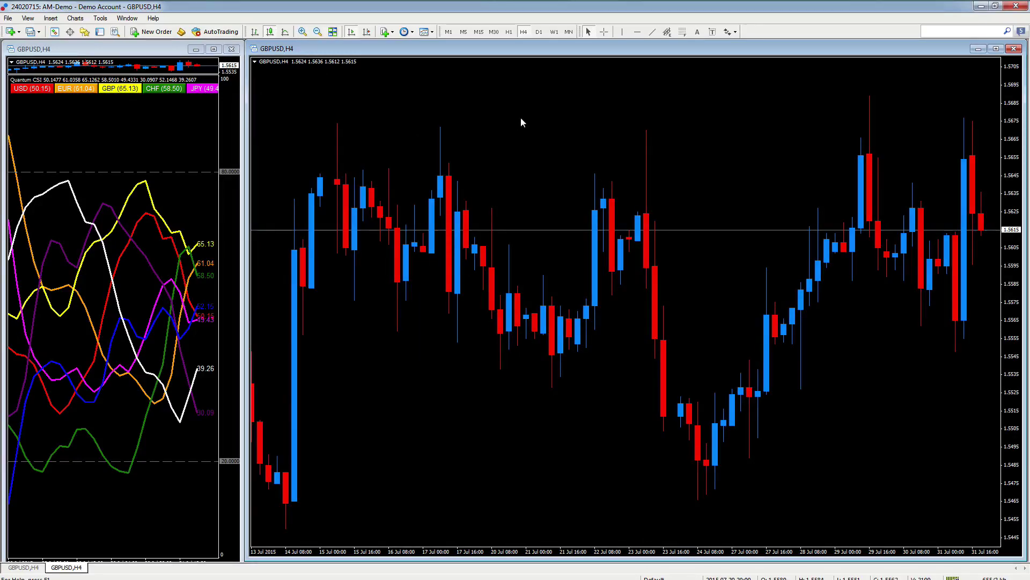
pyautogui.click(464, 33)
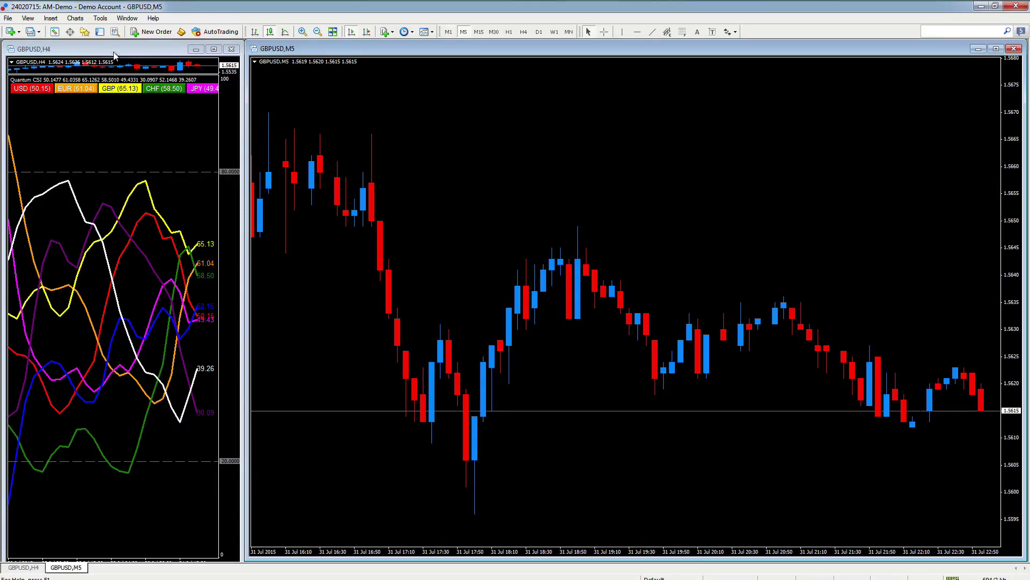
# Add the QuantumTickVolumes indicator from the Navigator to the GBPUSD M5 chart with its default settings.
pyautogui.click(28, 20)
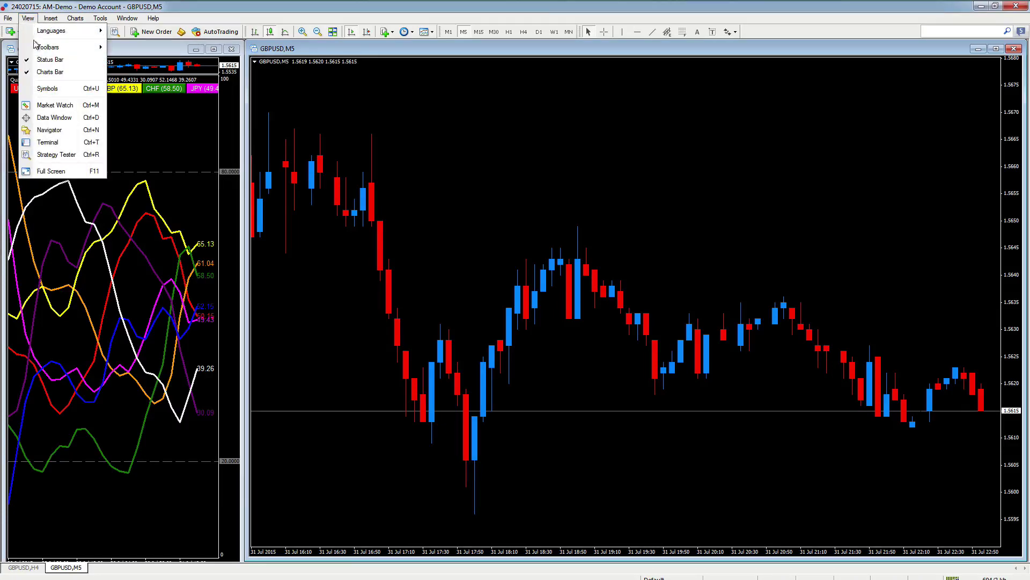
pyautogui.click(37, 134)
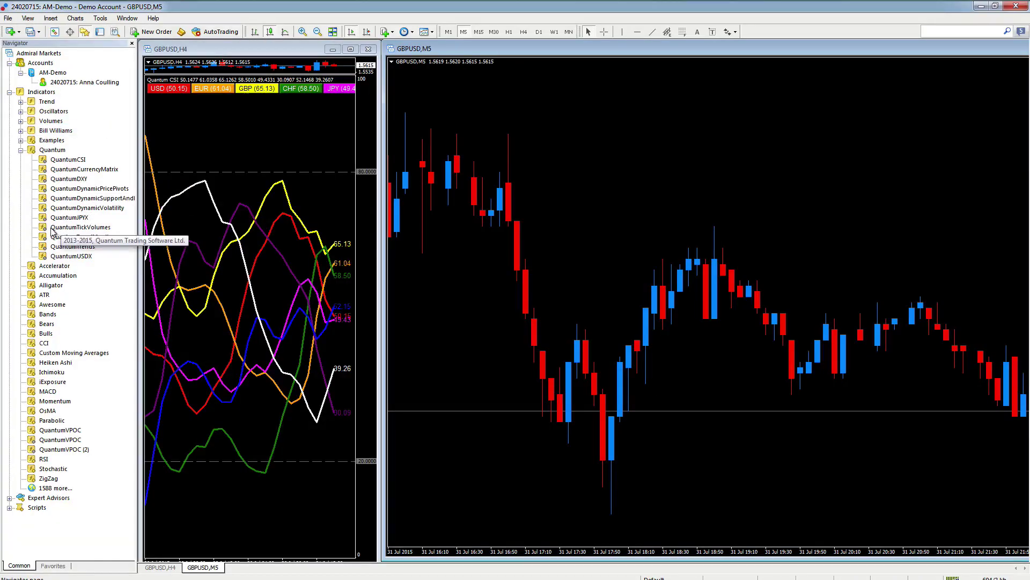
pyautogui.moveTo(86, 230); pyautogui.dragTo(724, 477)
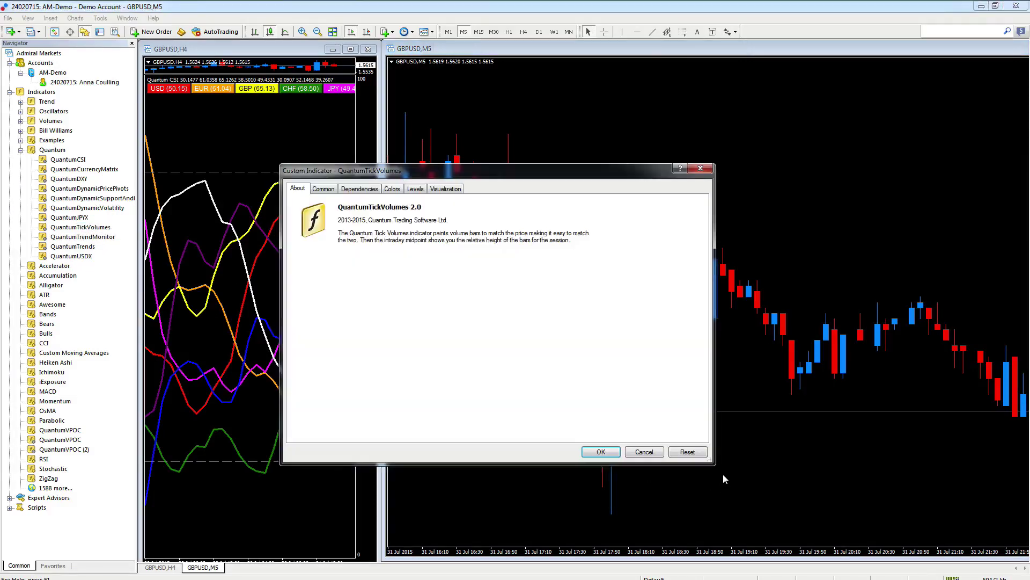
pyautogui.click(597, 452)
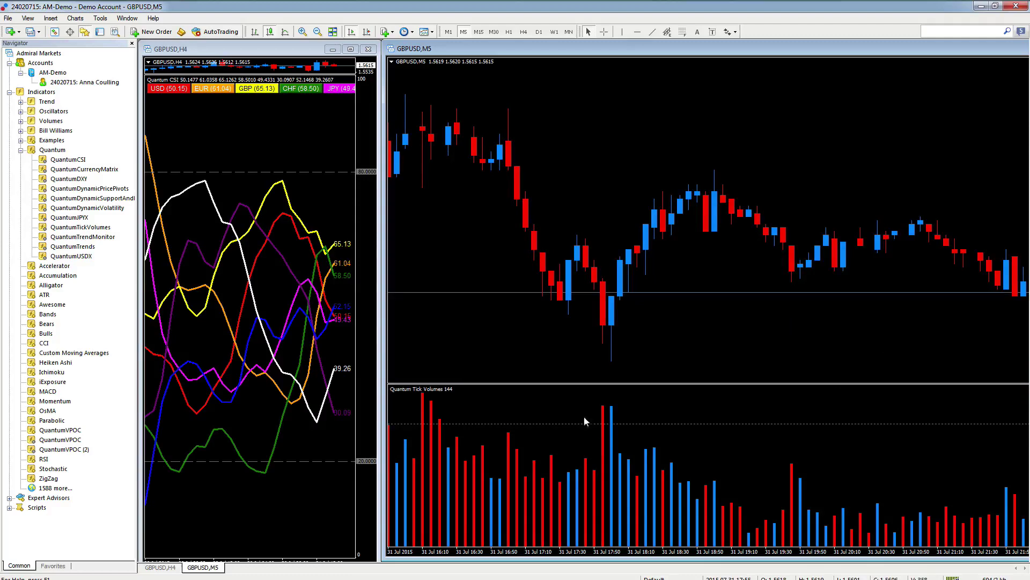
# Hide the Navigator and shrink the tick volumes pane of the GBPUSD M5 chart to give the price candles more height.
pyautogui.click(132, 43)
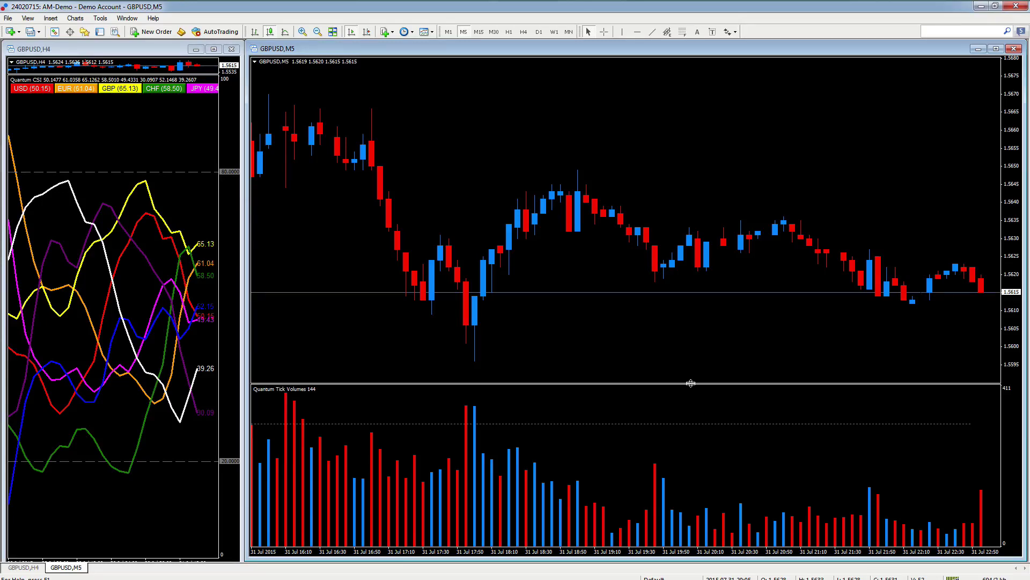
pyautogui.moveTo(692, 383); pyautogui.dragTo(686, 433)
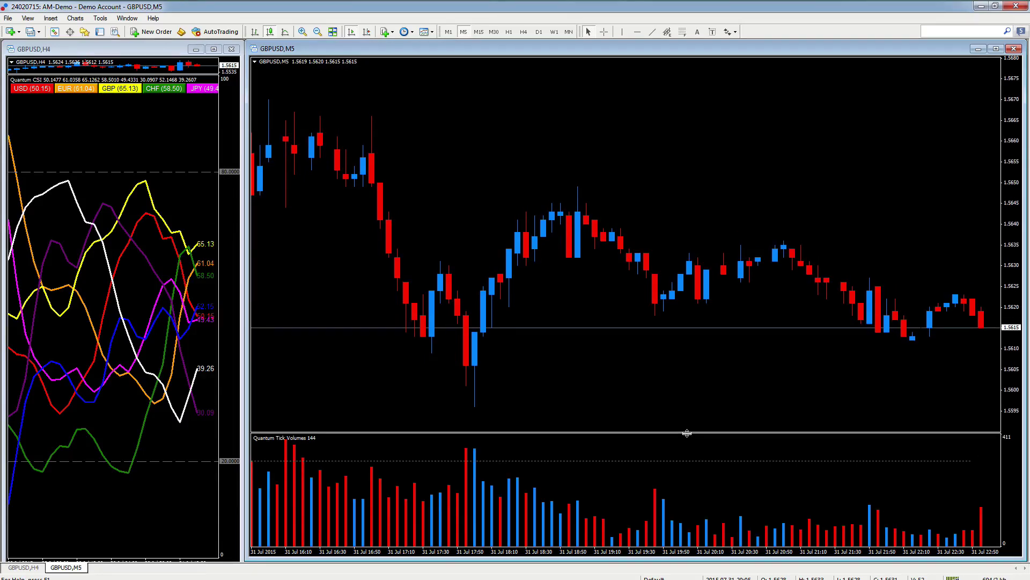